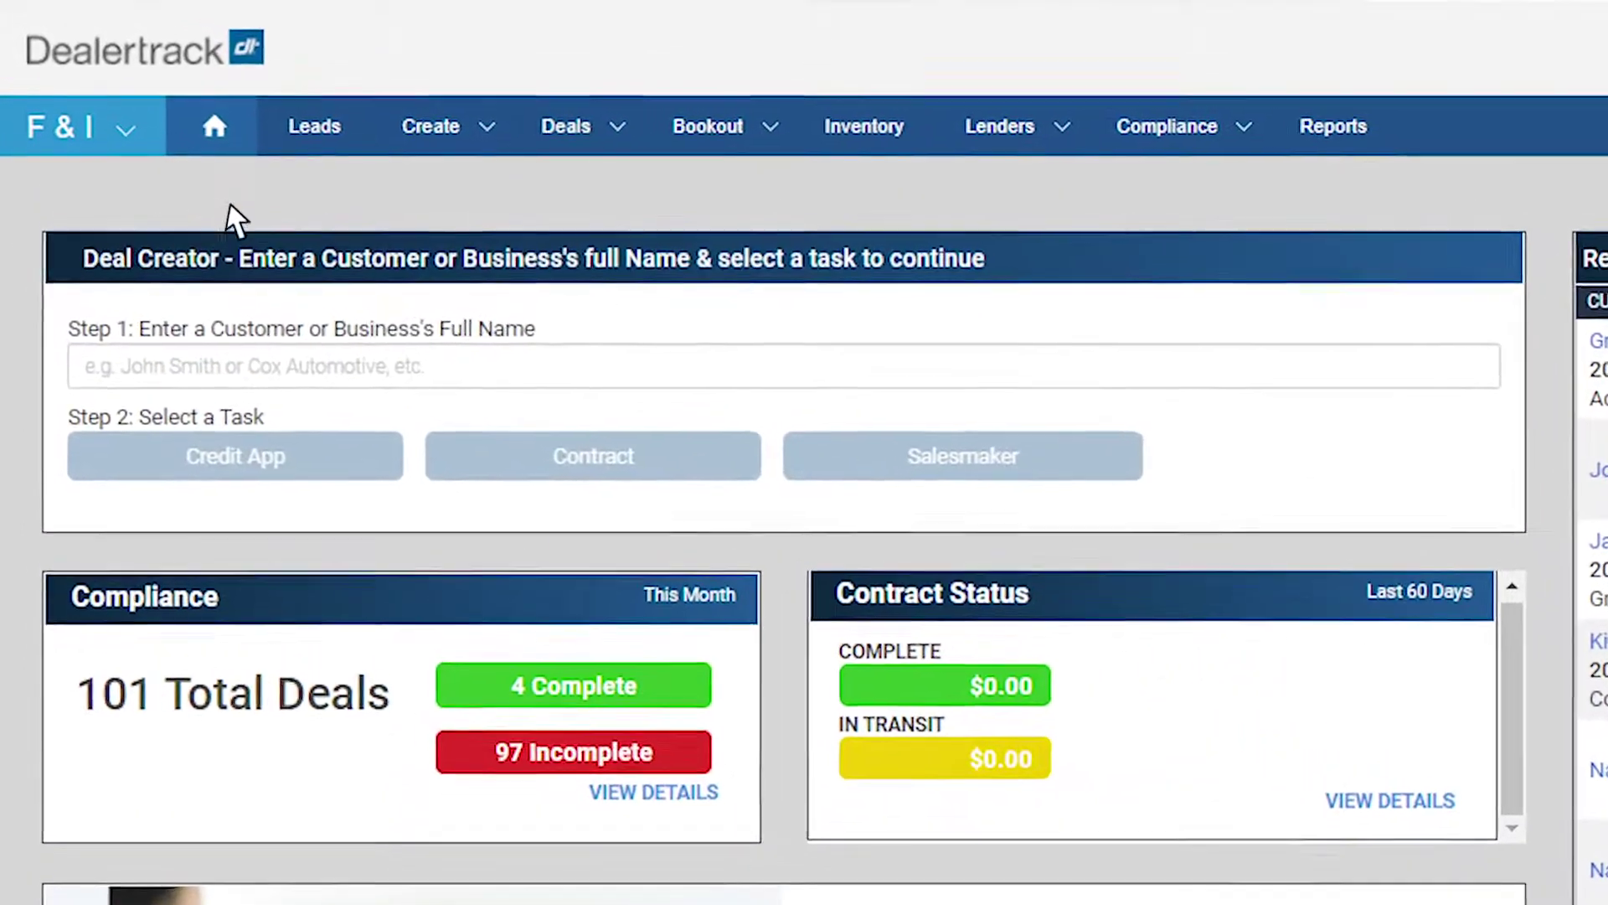
# Step: Start a new credit application, search the customer by first and last name, and pick the first match
pyautogui.click(498, 139)
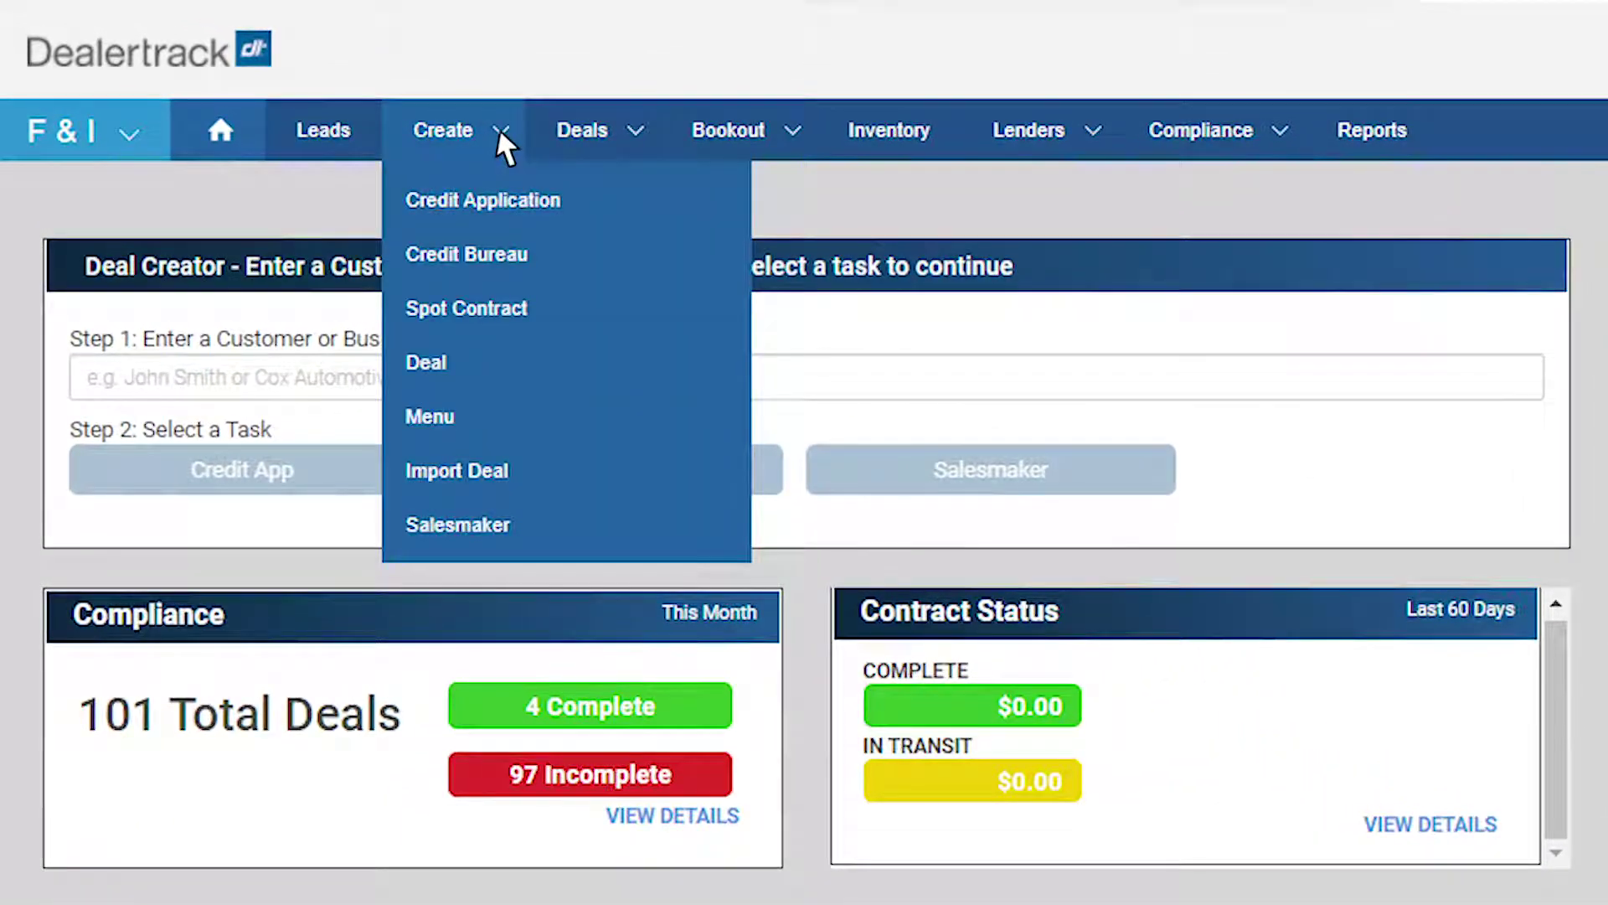
pyautogui.click(506, 206)
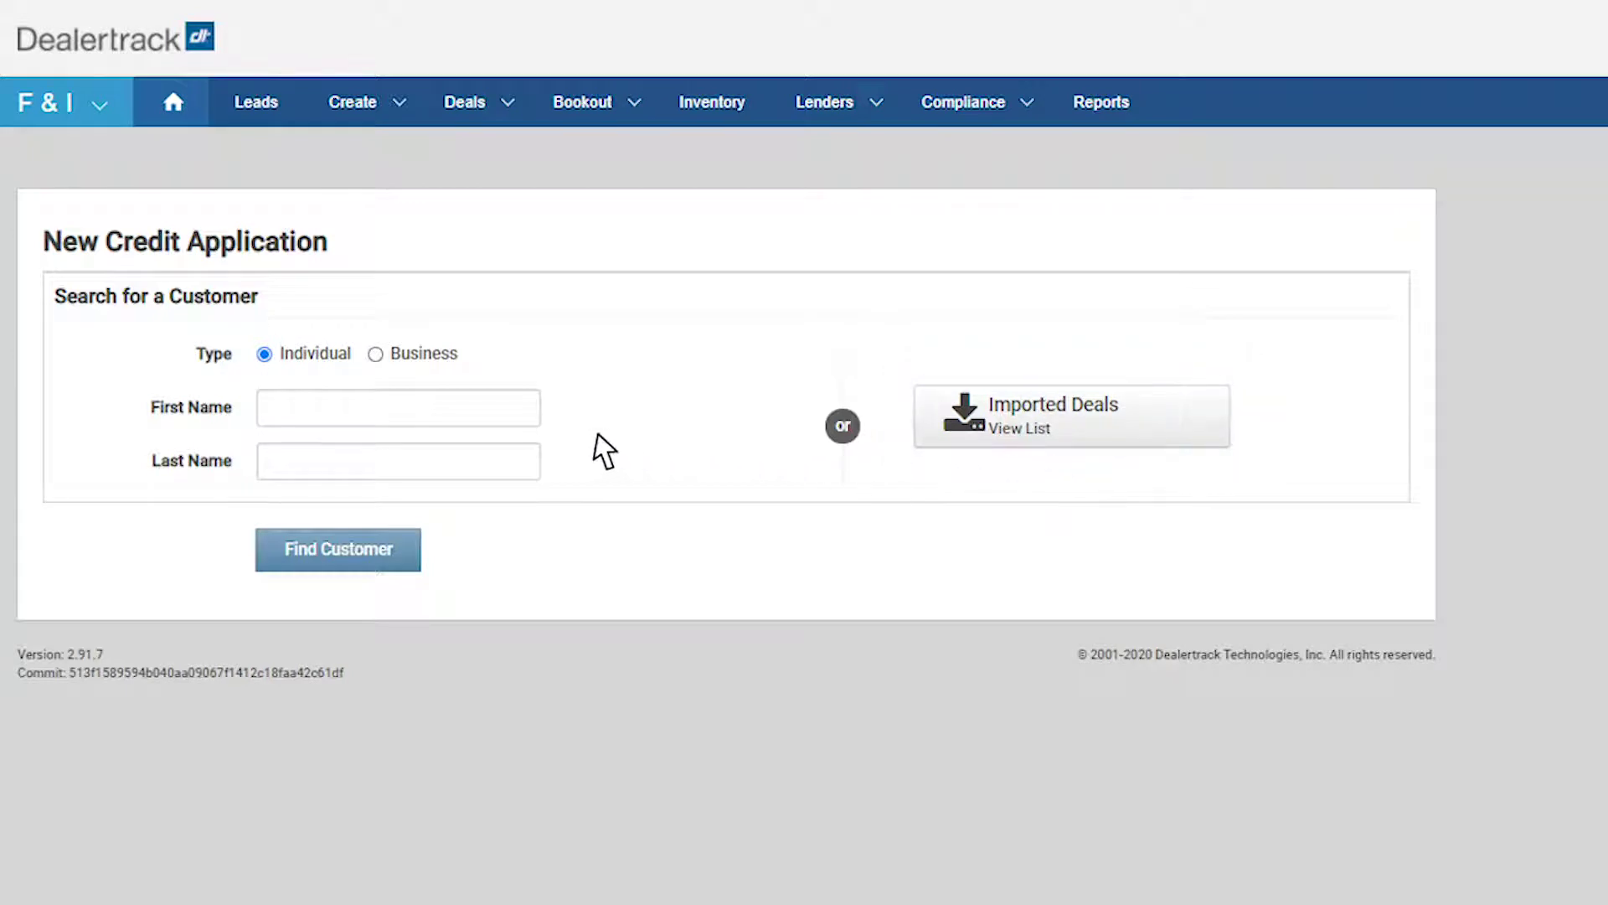
pyautogui.click(301, 415)
pyautogui.write('John')
pyautogui.click(313, 462)
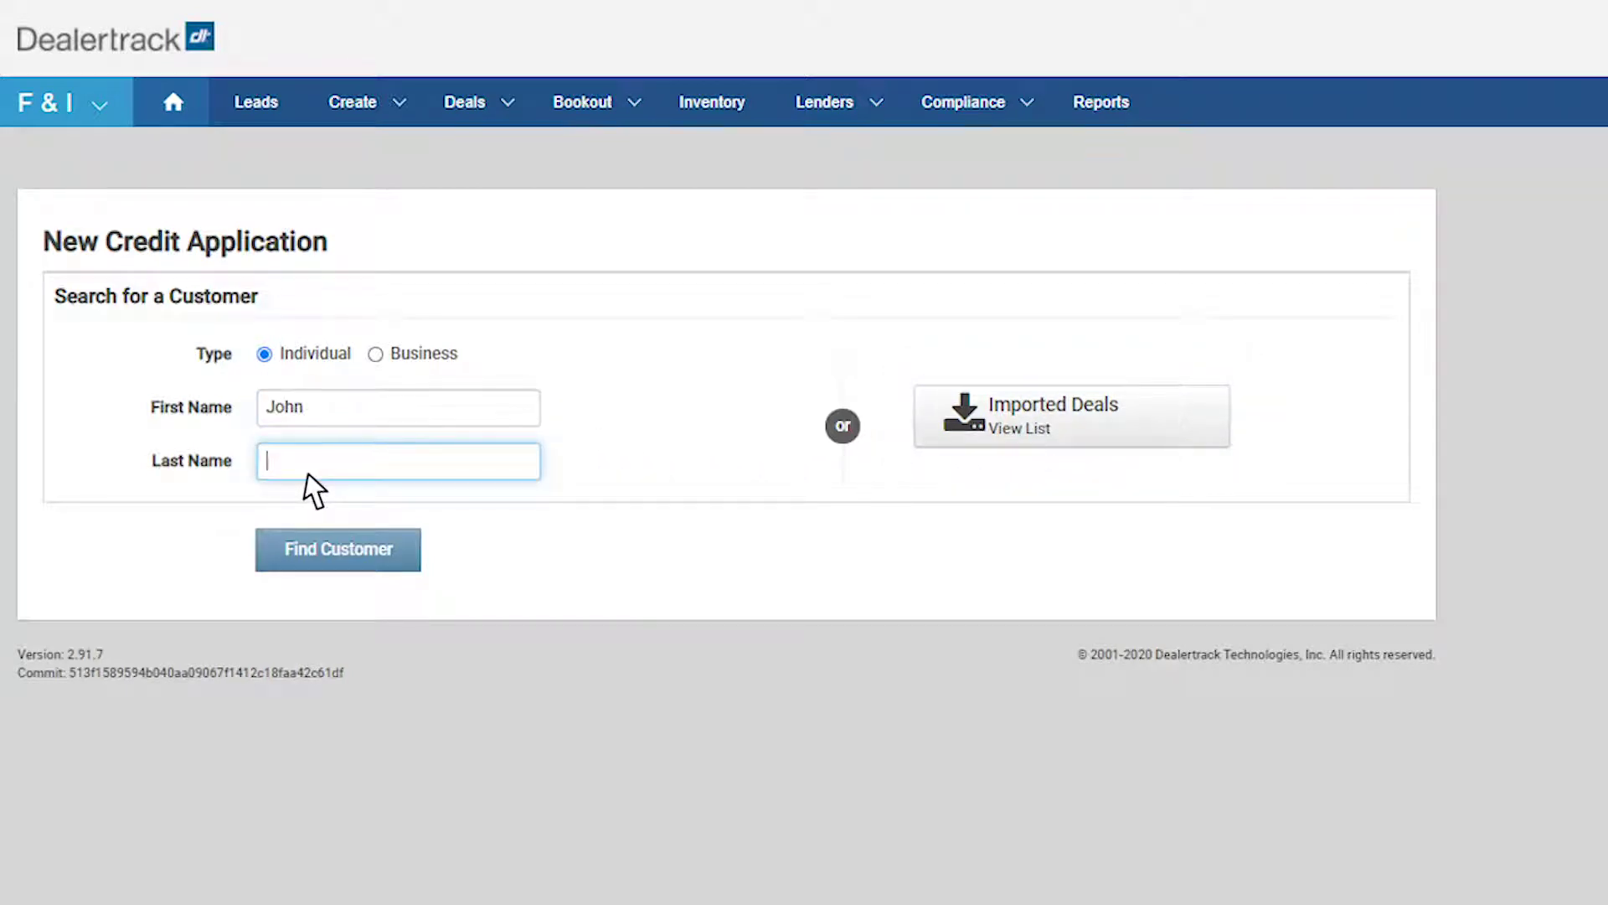
pyautogui.write('Smith')
pyautogui.click(313, 553)
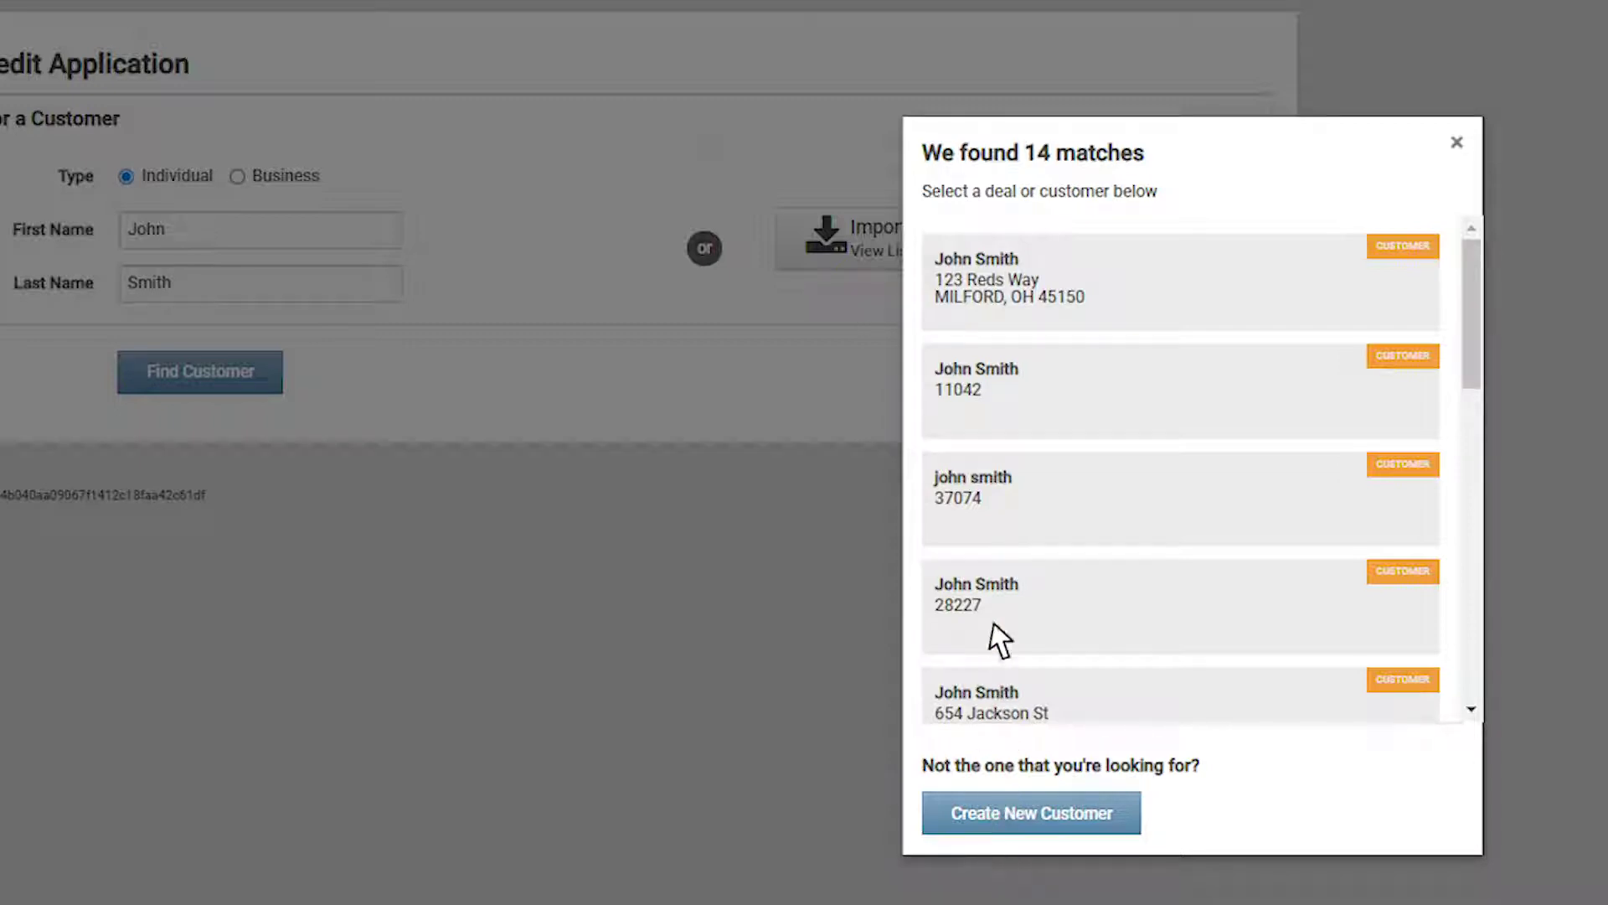
pyautogui.click(990, 316)
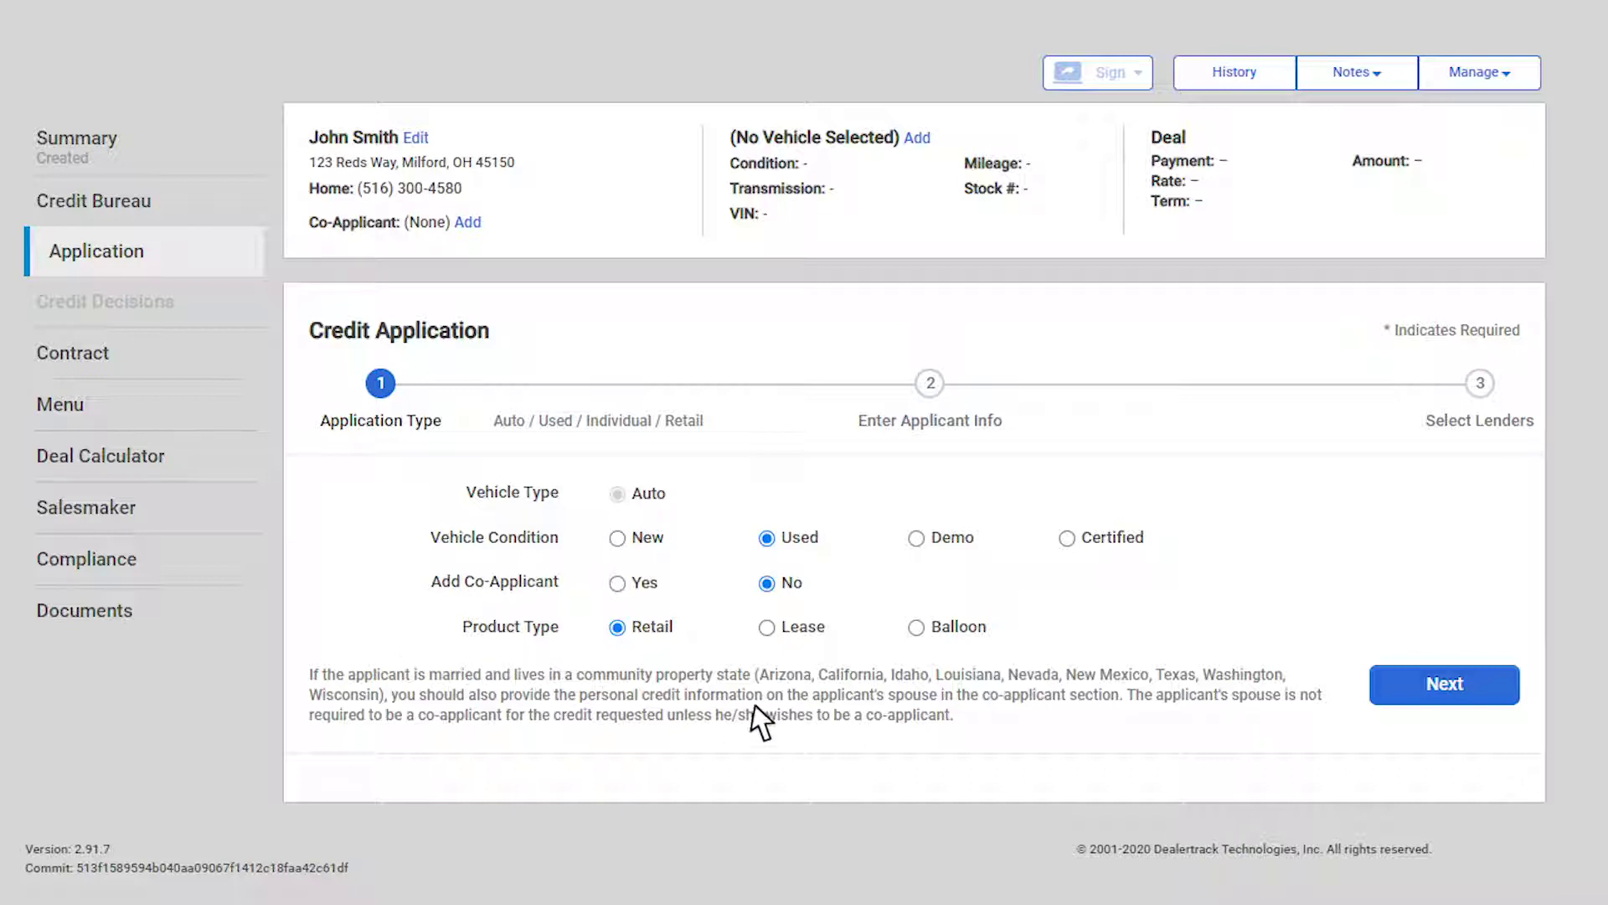
# Step: Move past Application Type and review the prefilled applicant, city, state, zip and phone fields
pyautogui.click(1411, 702)
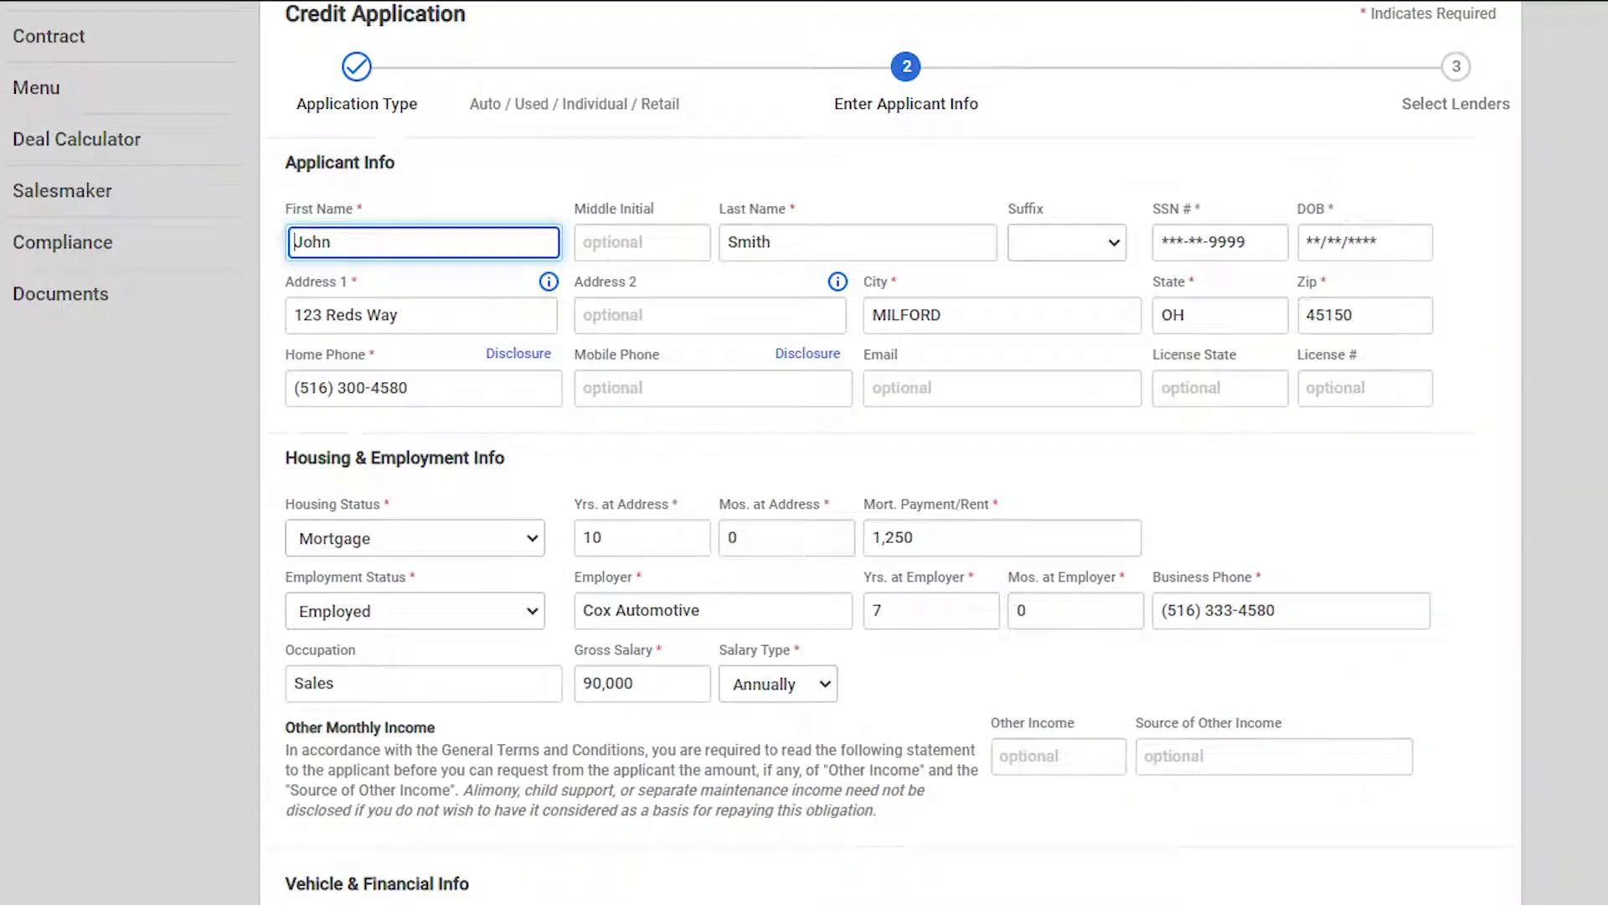
pyautogui.press('Tab')
pyautogui.press('Tab')
pyautogui.press('Tab')
pyautogui.press('Tab')
pyautogui.press('Tab')
pyautogui.press('Tab')
pyautogui.press('Tab')
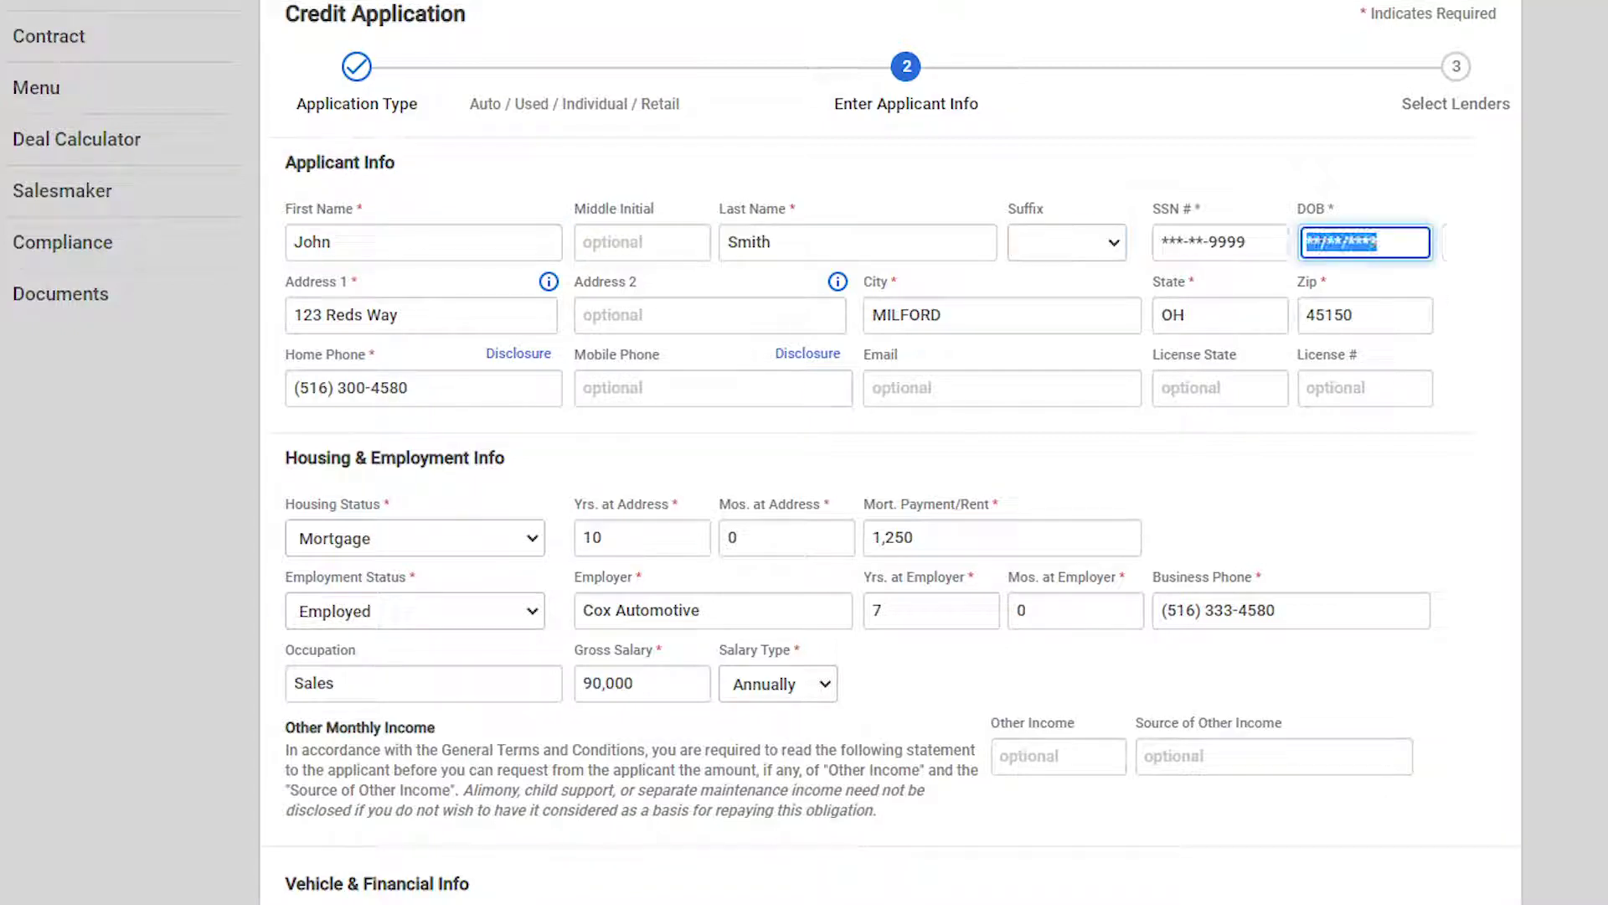
pyautogui.press('Tab')
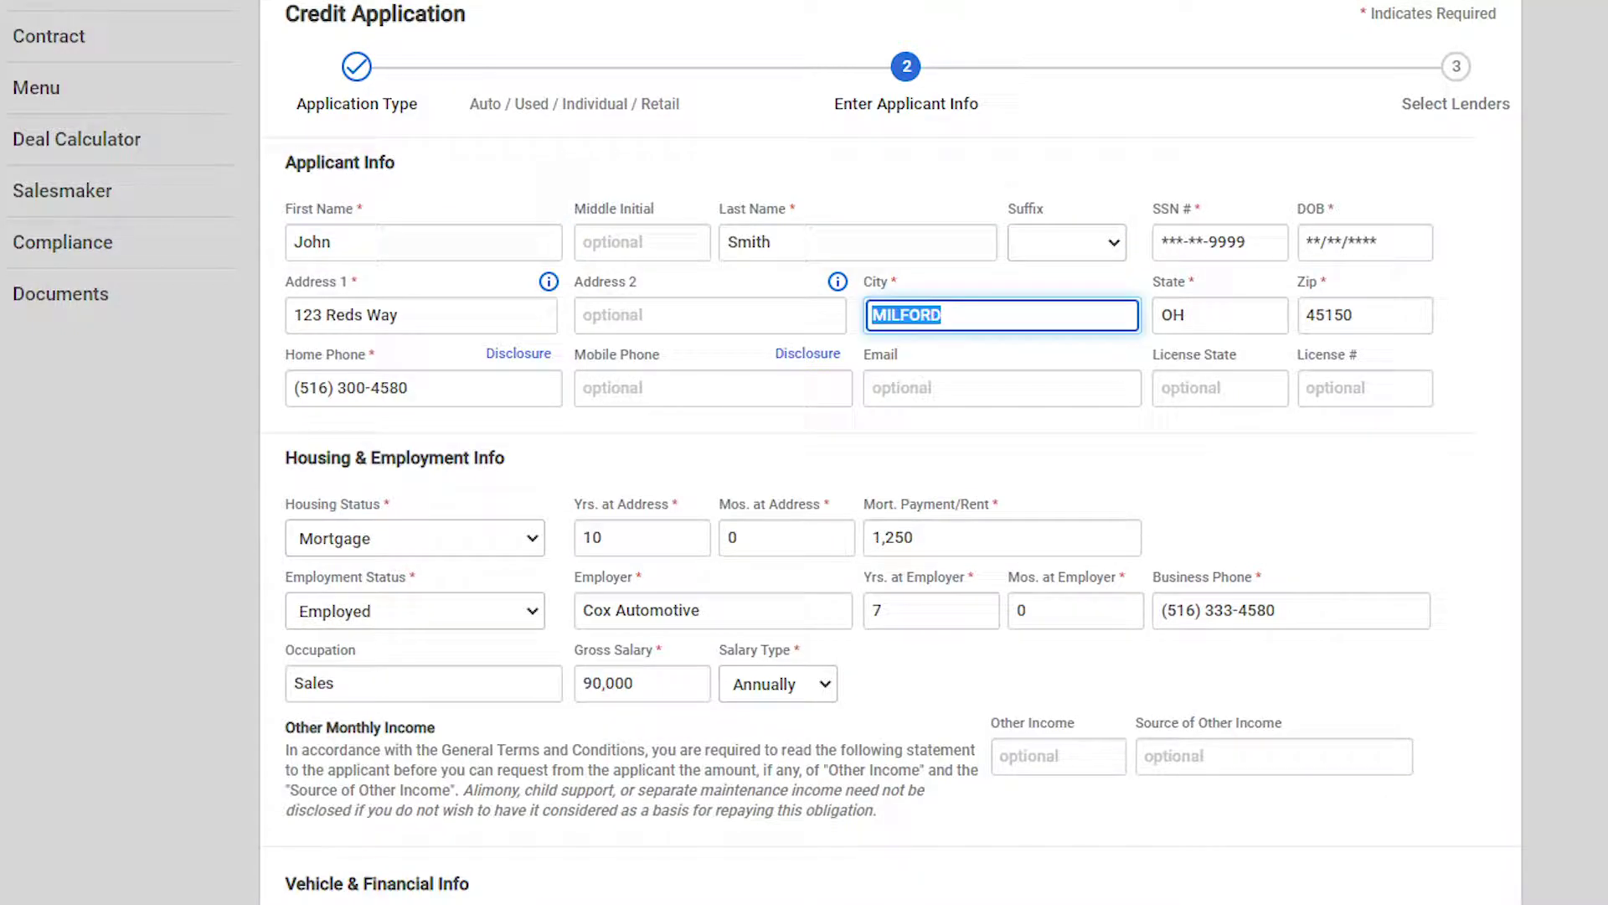
pyautogui.press('Tab')
pyautogui.press('Tab')
pyautogui.press('Tab')
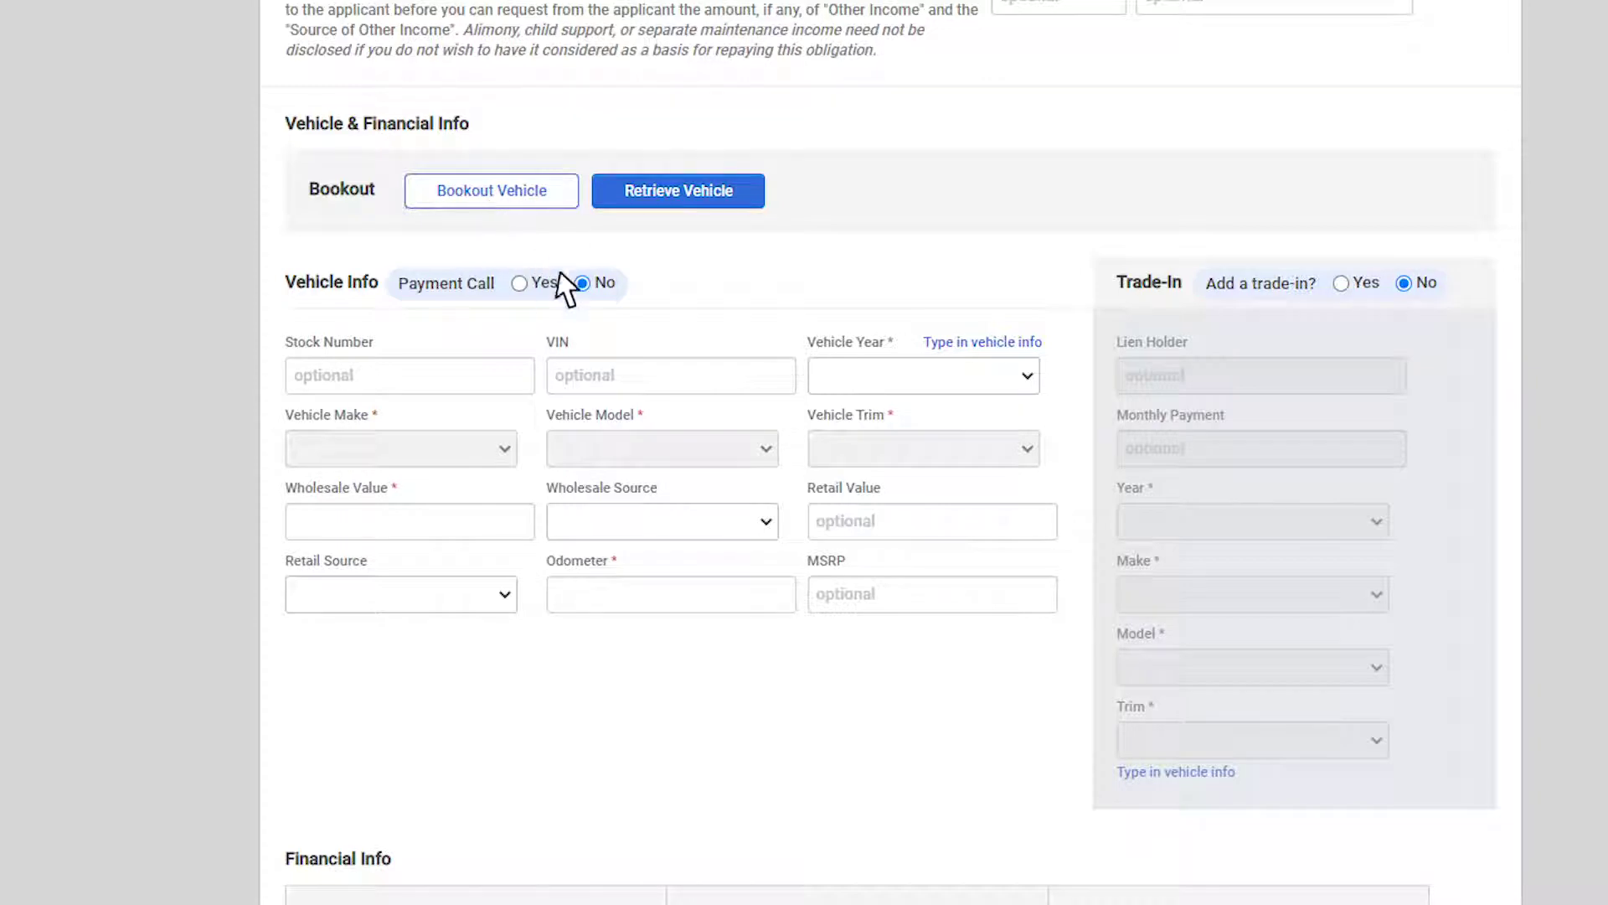
# Step: Paste the 2018 Chevrolet Tahoe's VIN into the vehicle info
pyautogui.click(588, 379)
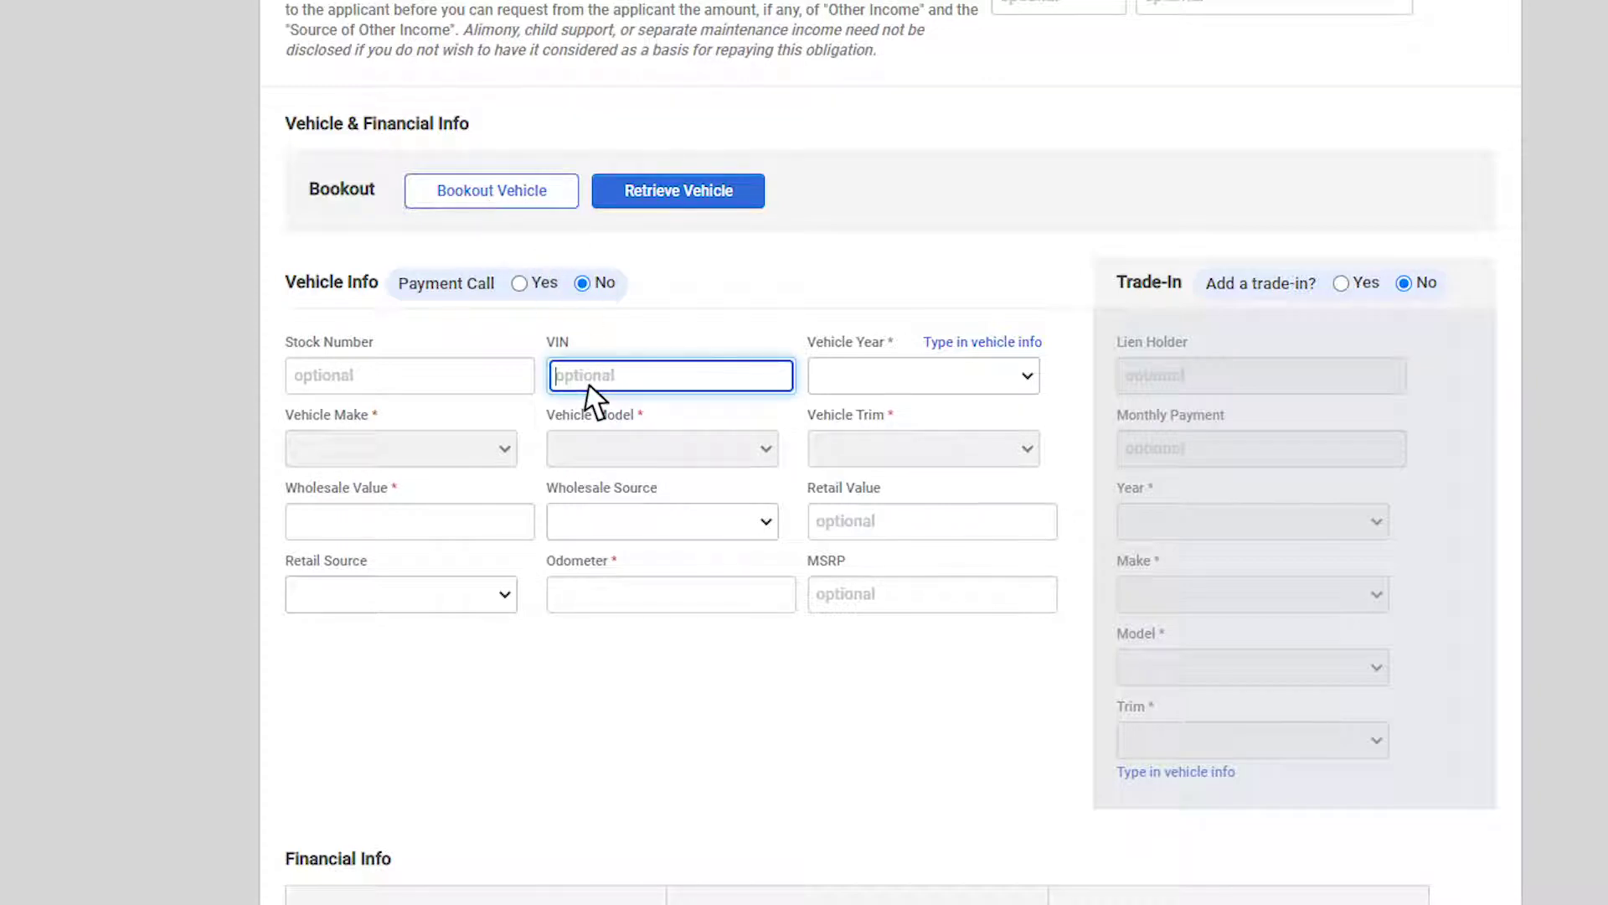
pyautogui.write('1GNSKCKC9JR17971')
pyautogui.write('8')
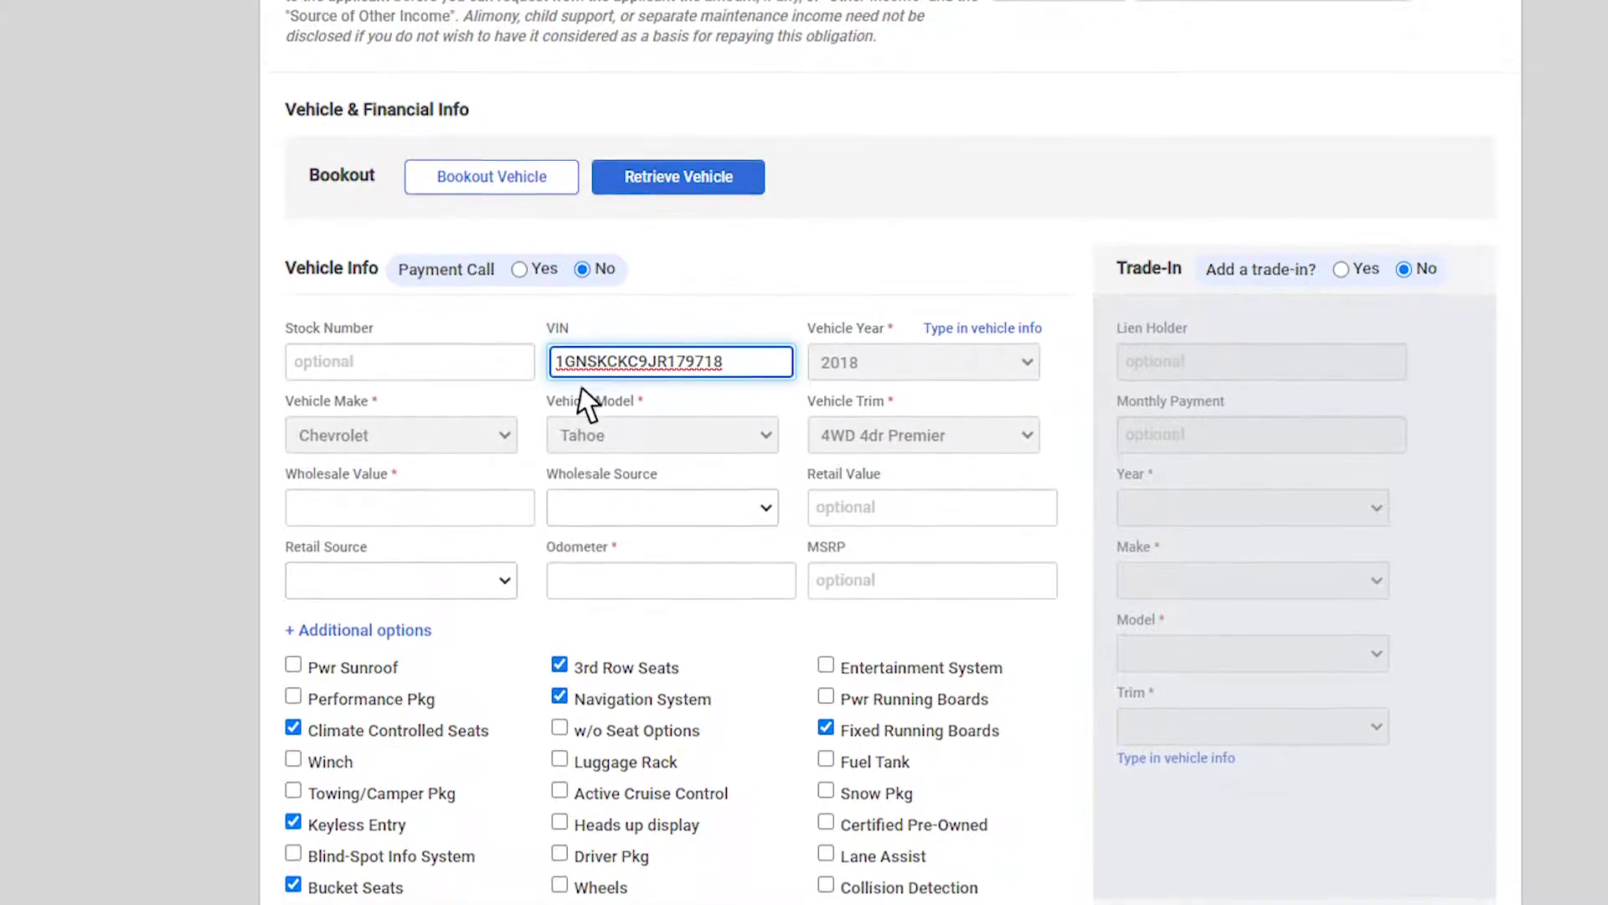
pyautogui.scroll(-1, 556, 413)
# Step: Set wholesale value 43,300.00 with NADA as source and odometer 18,000
pyautogui.click(466, 445)
pyautogui.write('43300')
pyautogui.press('Tab')
pyautogui.click(622, 437)
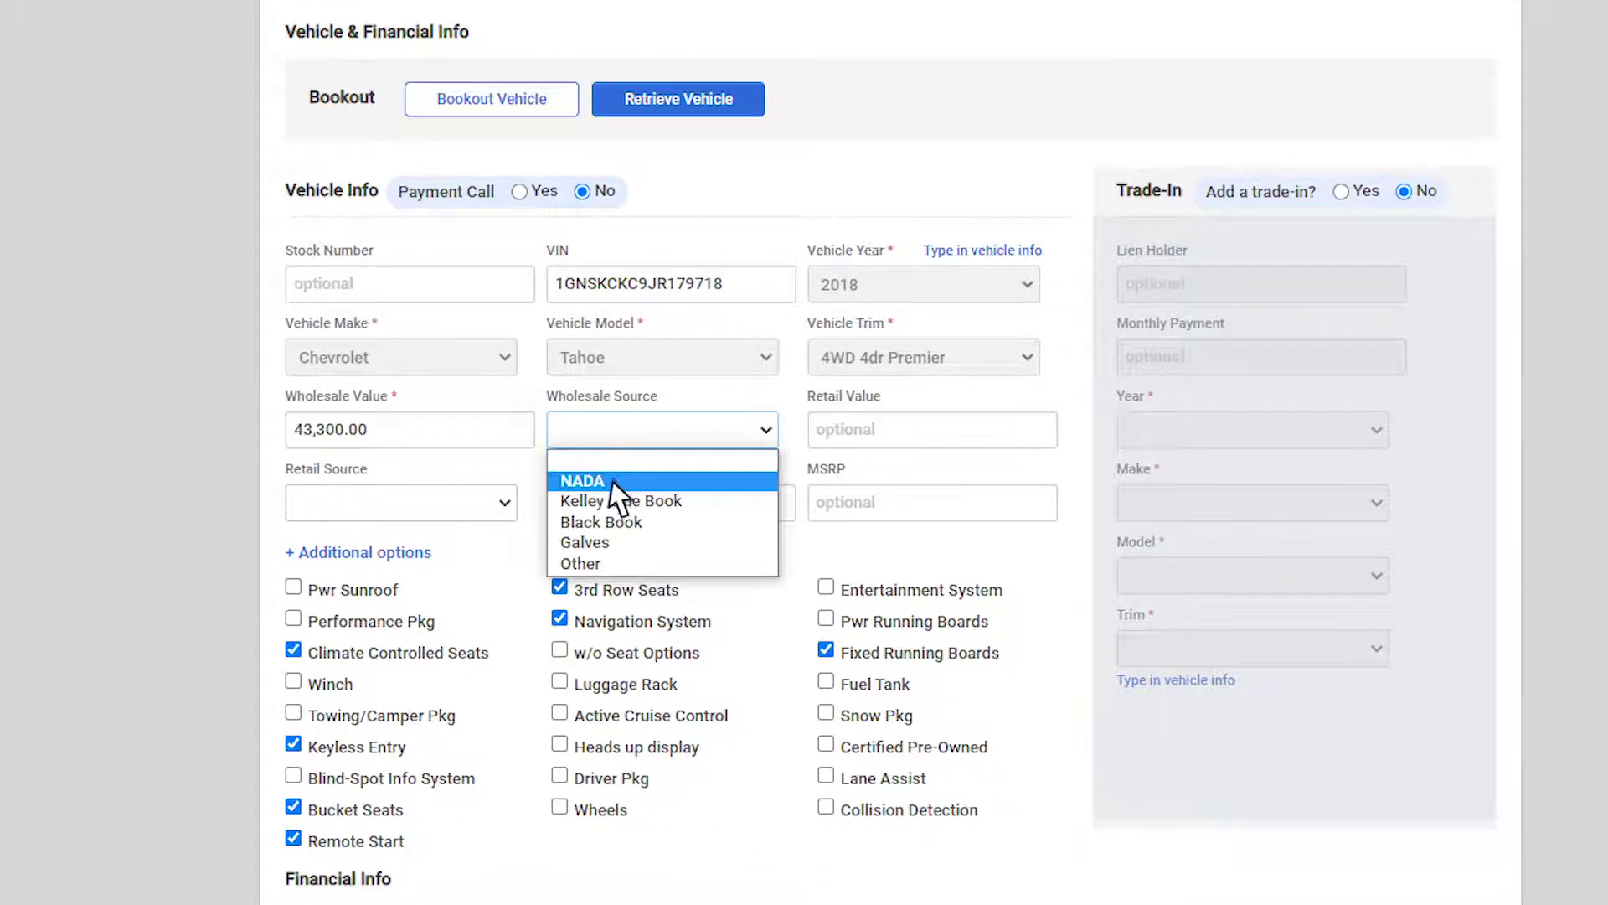
pyautogui.click(615, 476)
pyautogui.click(610, 506)
pyautogui.write('18000')
pyautogui.press('Tab')
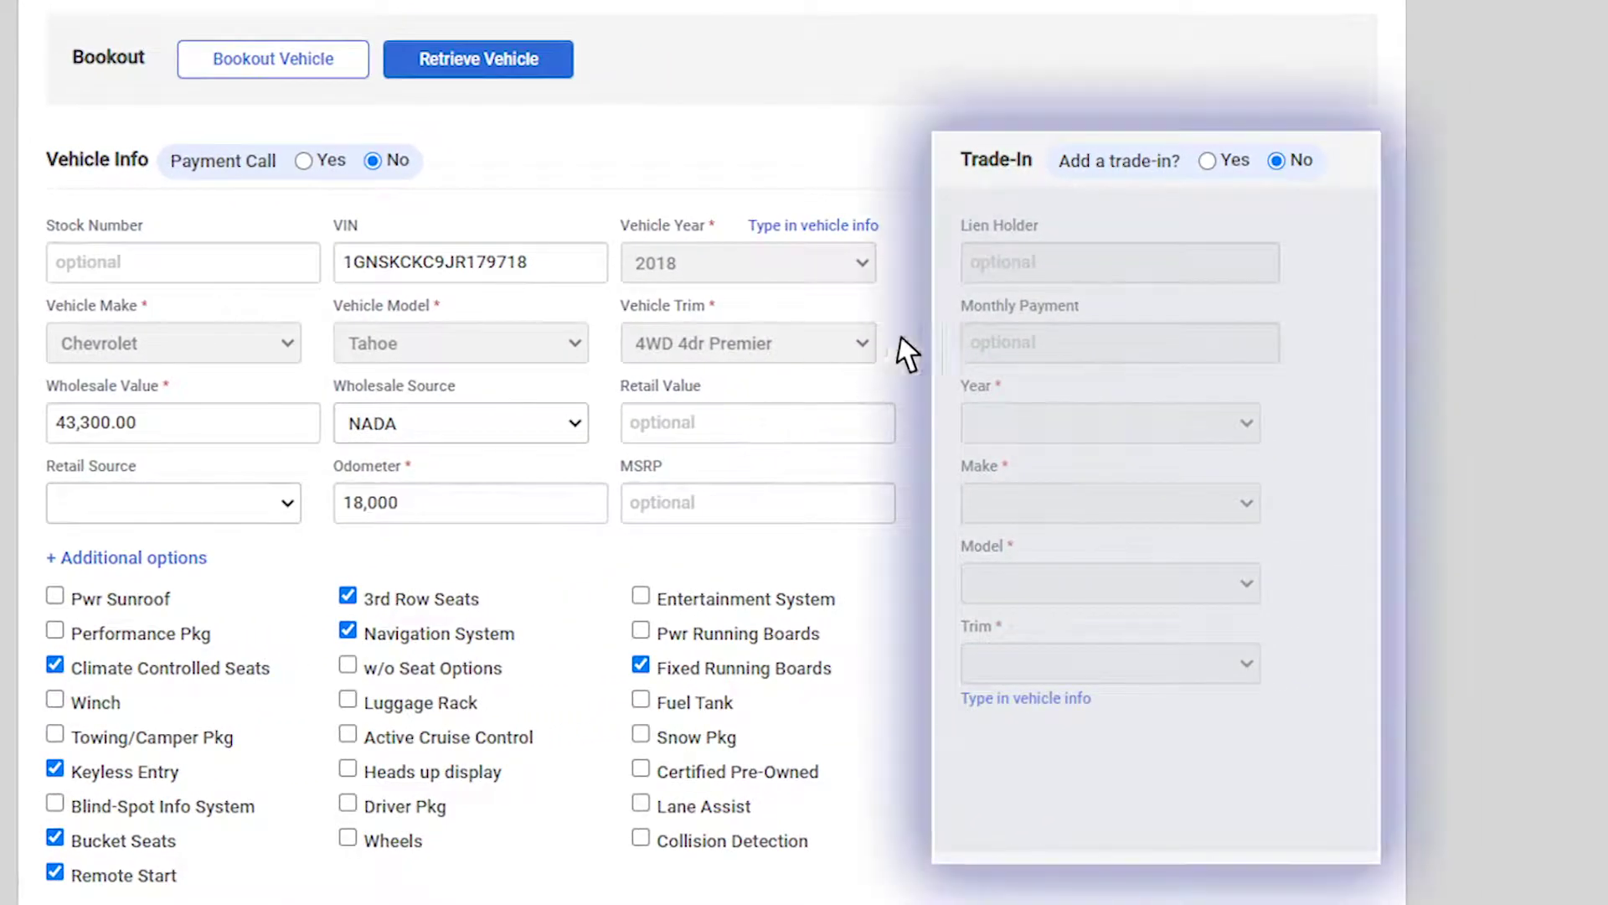
# Step: Try the trade-in and payment-call options, then revert to no trade-in with full vehicle details
pyautogui.click(1208, 161)
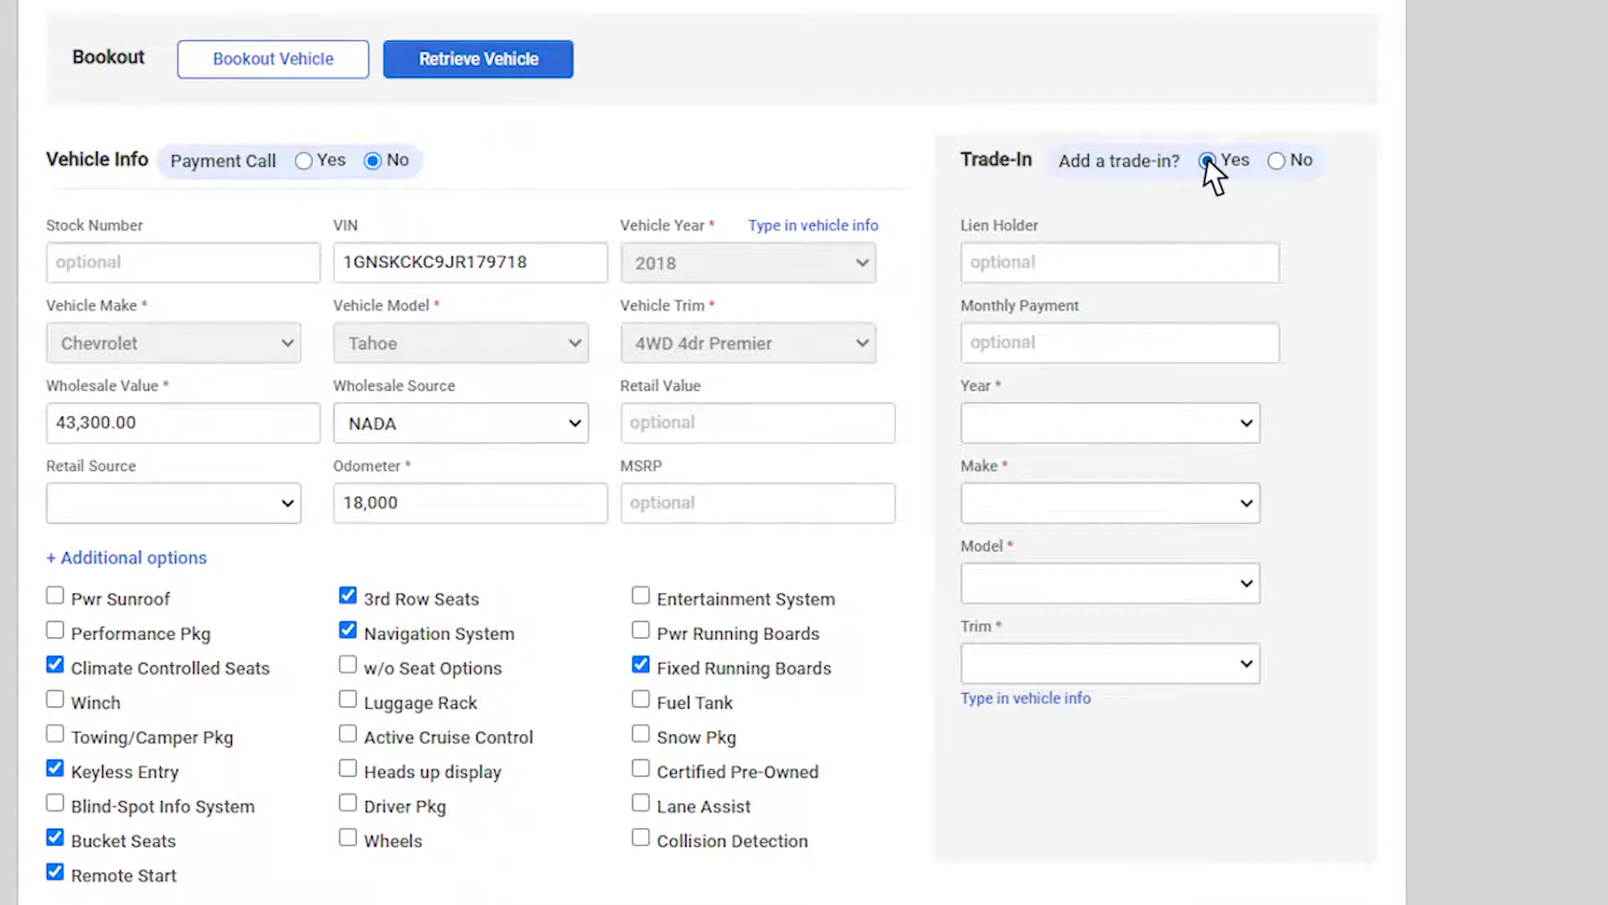
pyautogui.click(1276, 162)
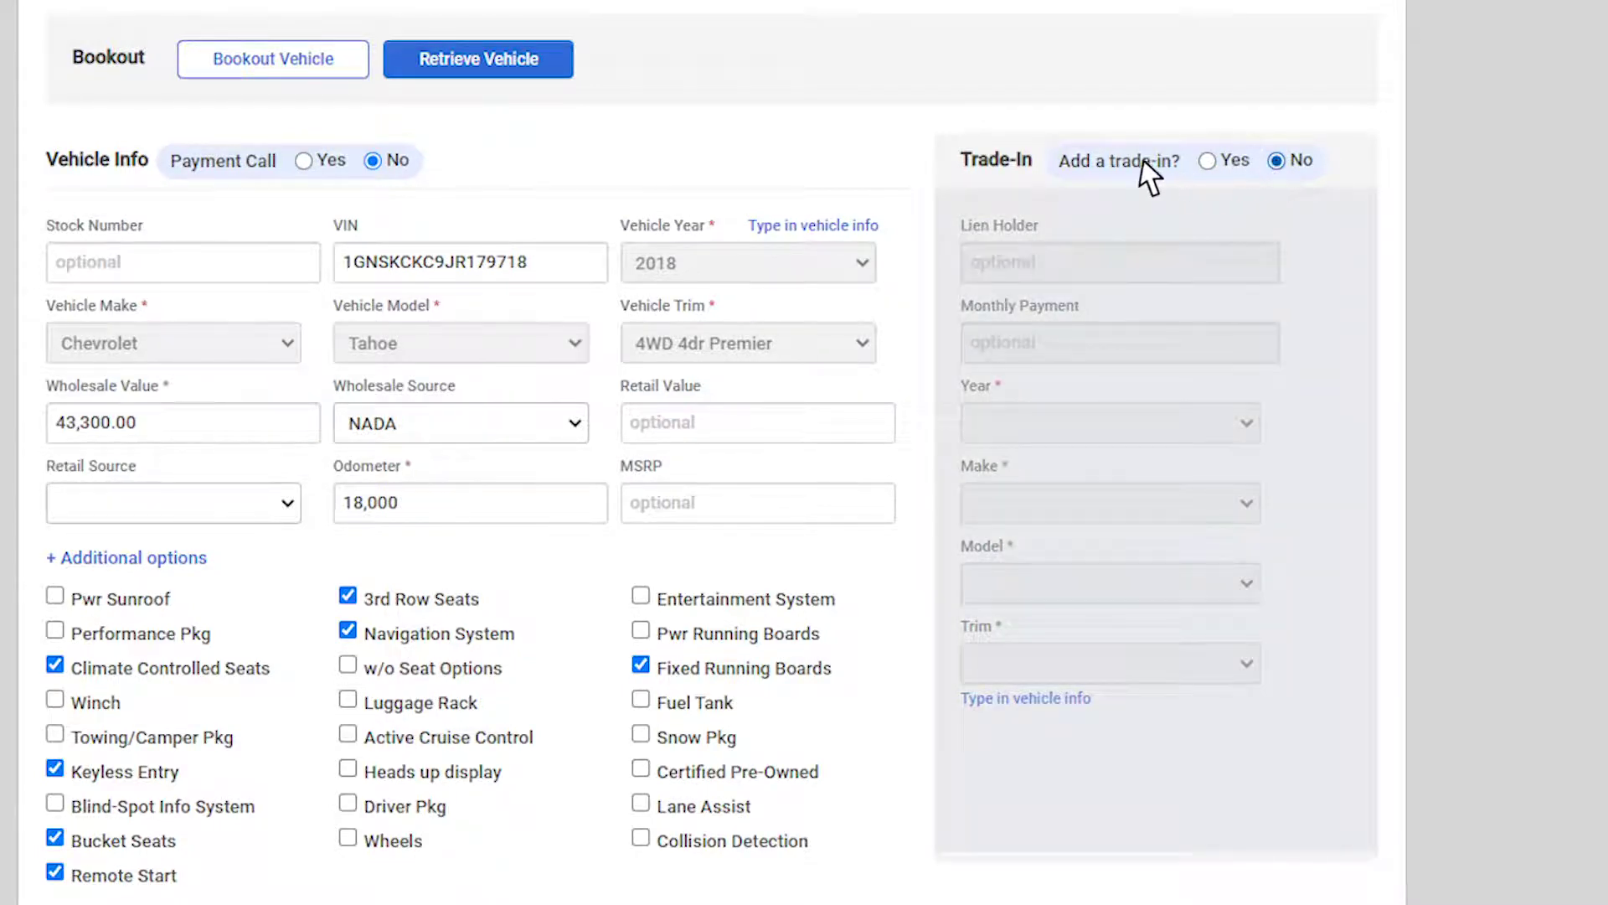
pyautogui.click(304, 161)
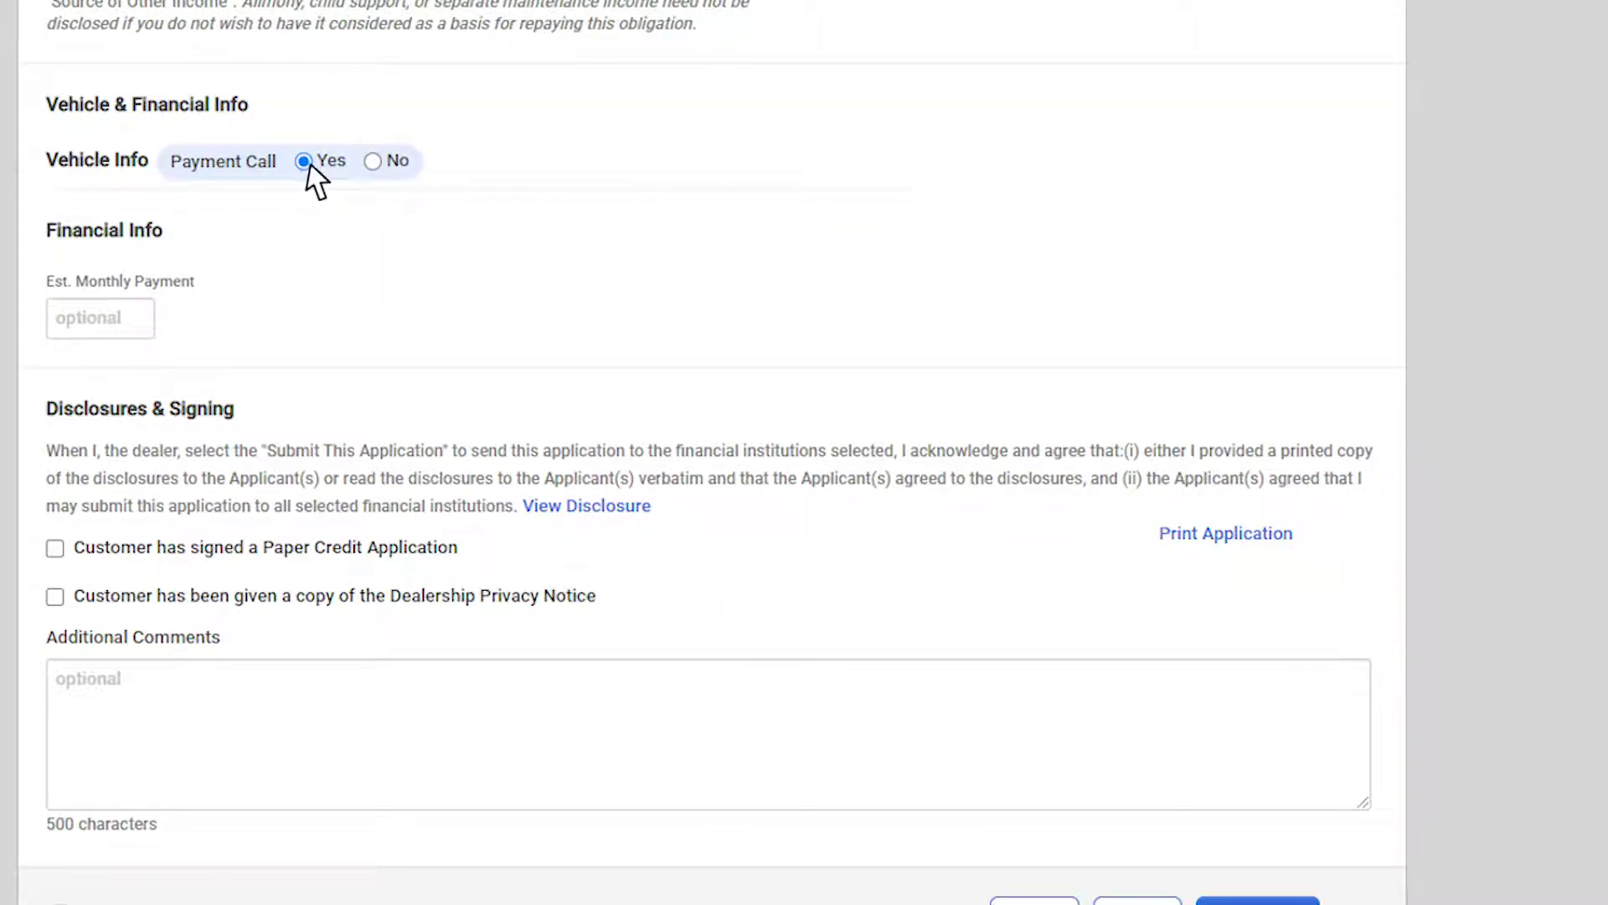
pyautogui.click(373, 161)
pyautogui.scroll(-10, 375, 194)
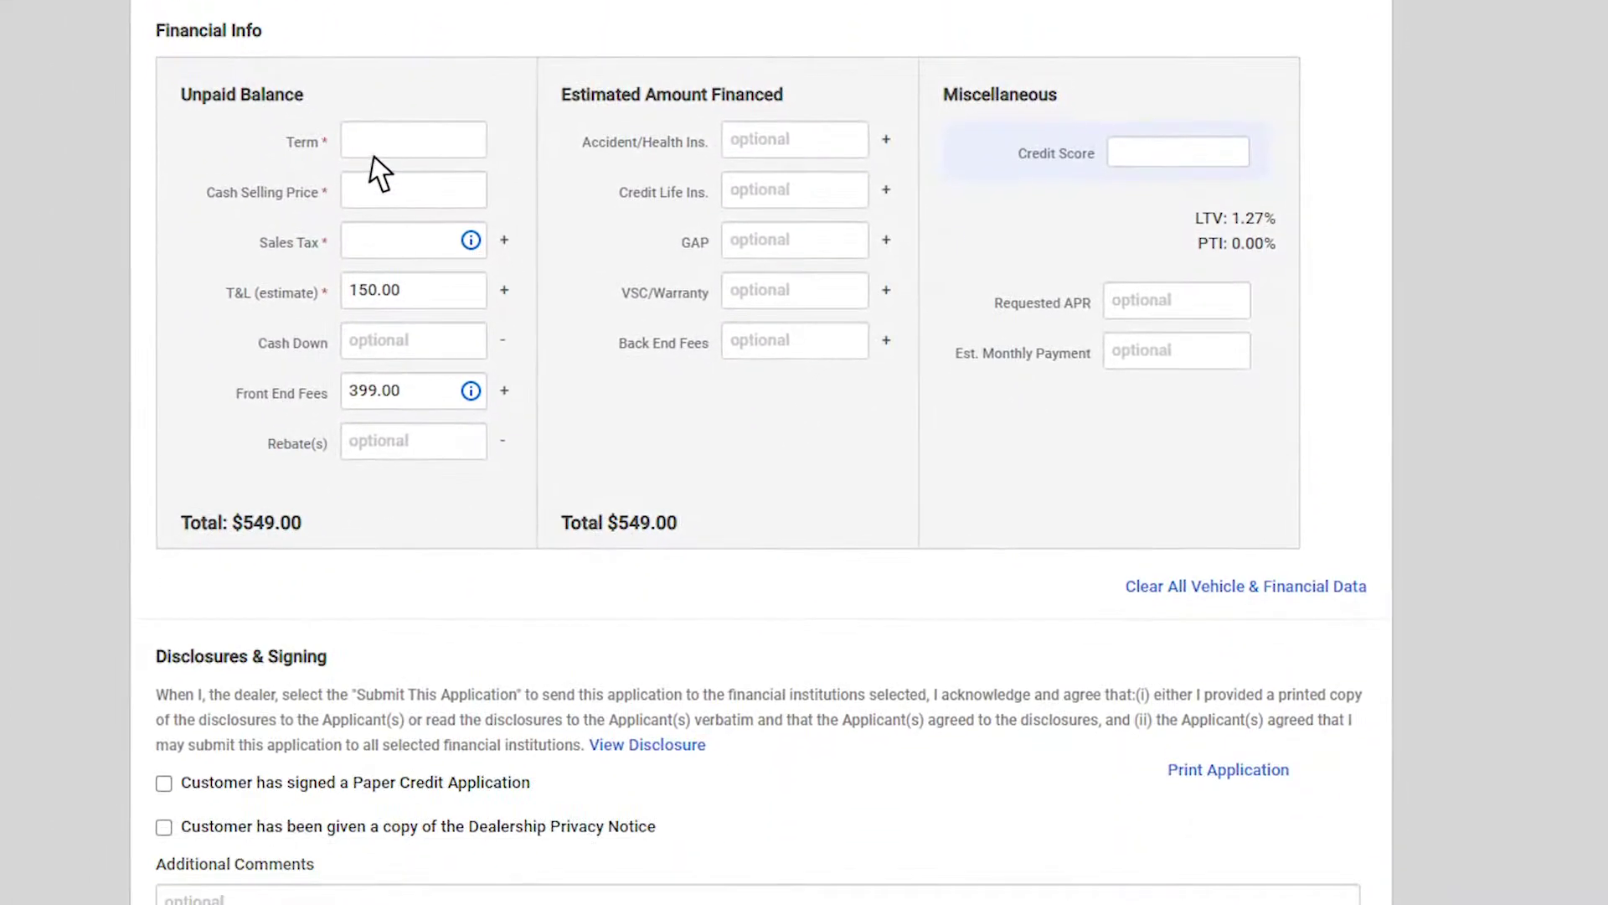
# Step: Enter a 60-month term, an amount of 45000 and sales tax of 3,037.00
pyautogui.click(374, 144)
pyautogui.write('60')
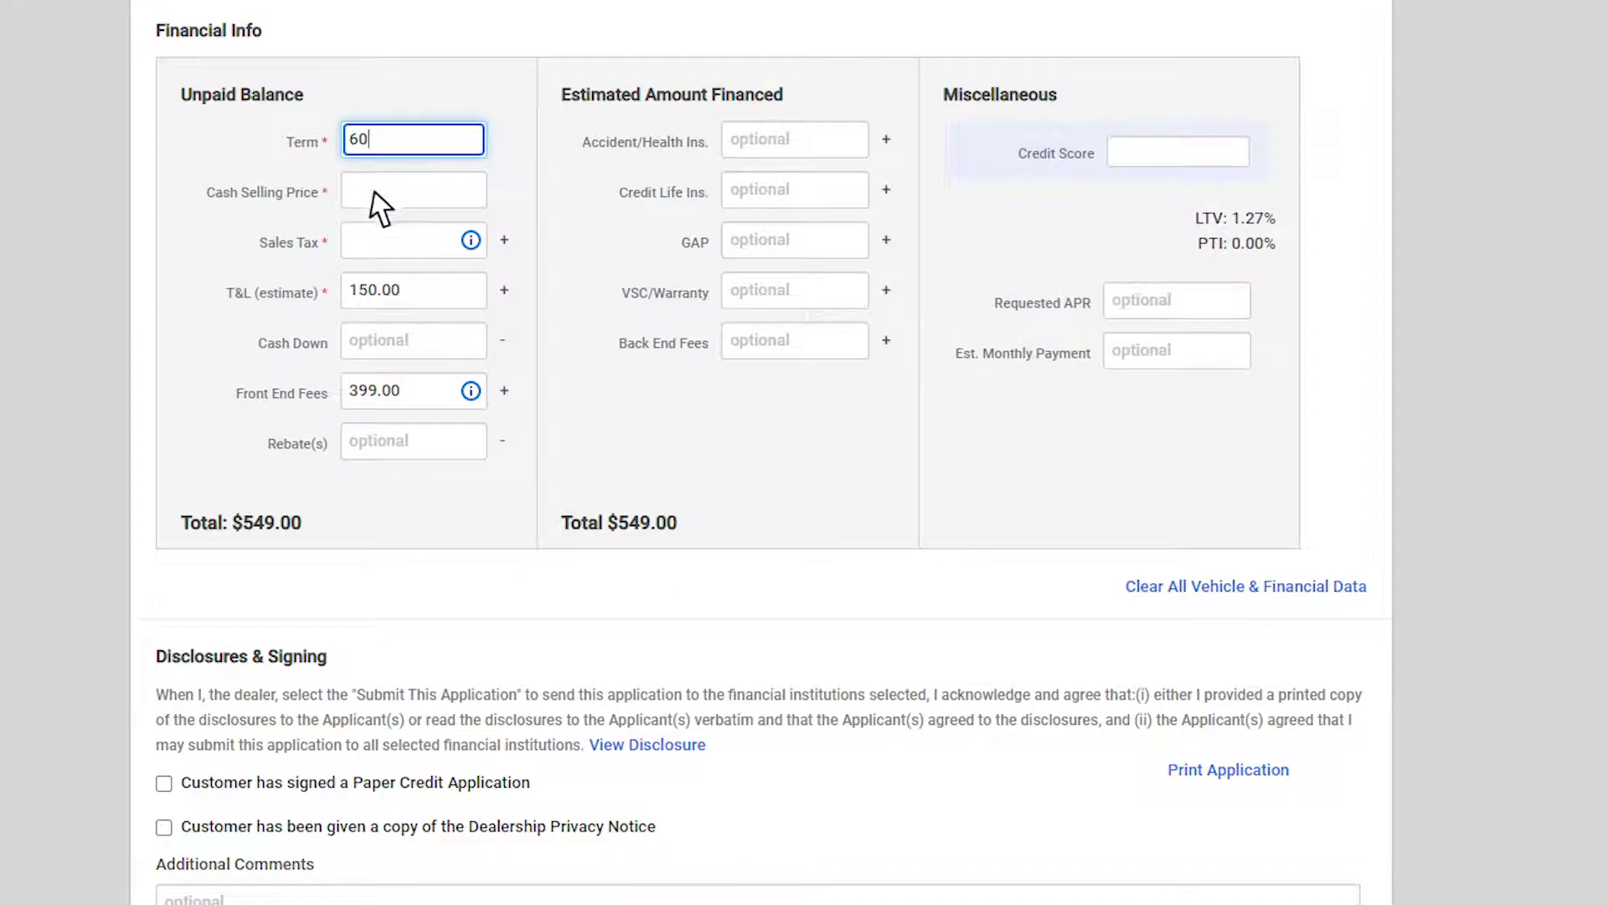
pyautogui.press('Tab')
pyautogui.write('45000')
pyautogui.press('Tab')
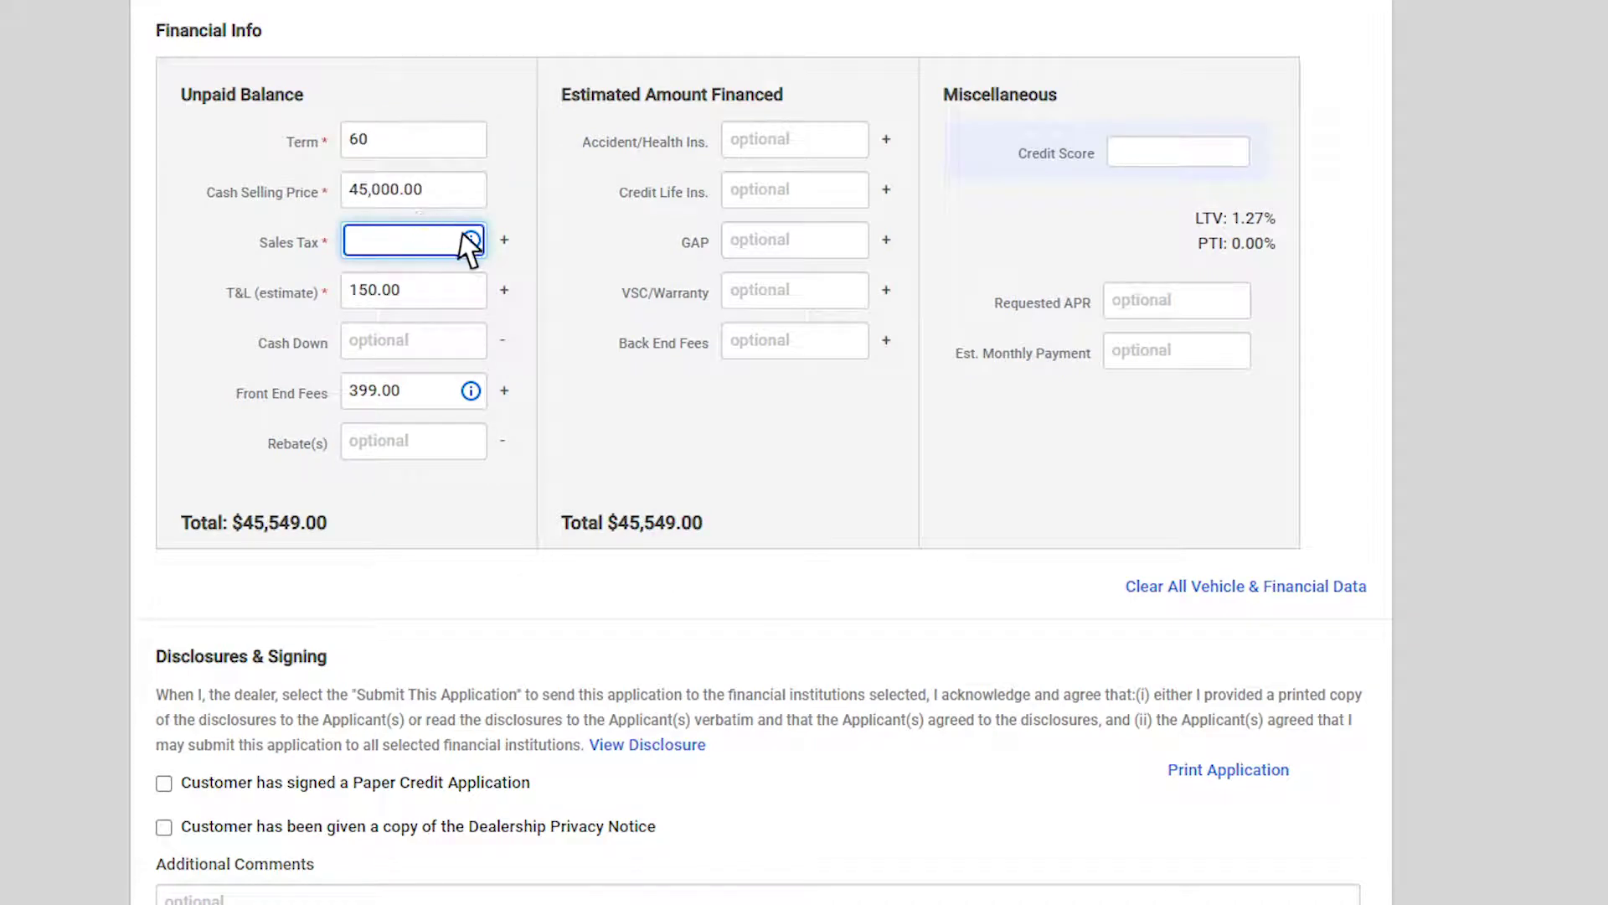
pyautogui.moveTo(472, 239)
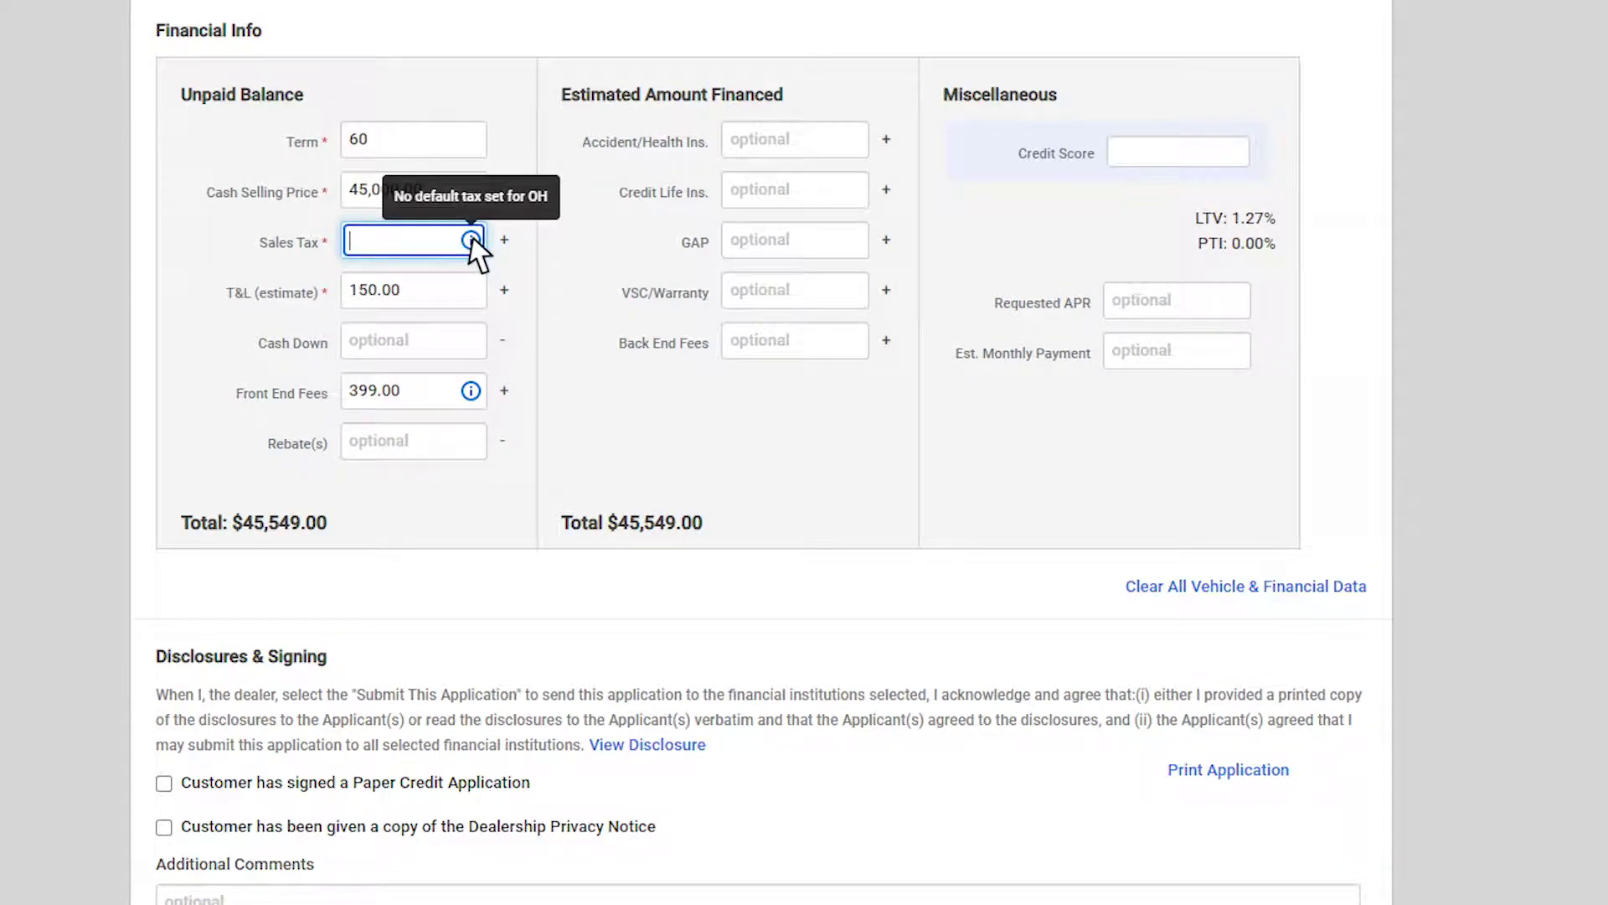
pyautogui.write('3037')
pyautogui.press('Tab')
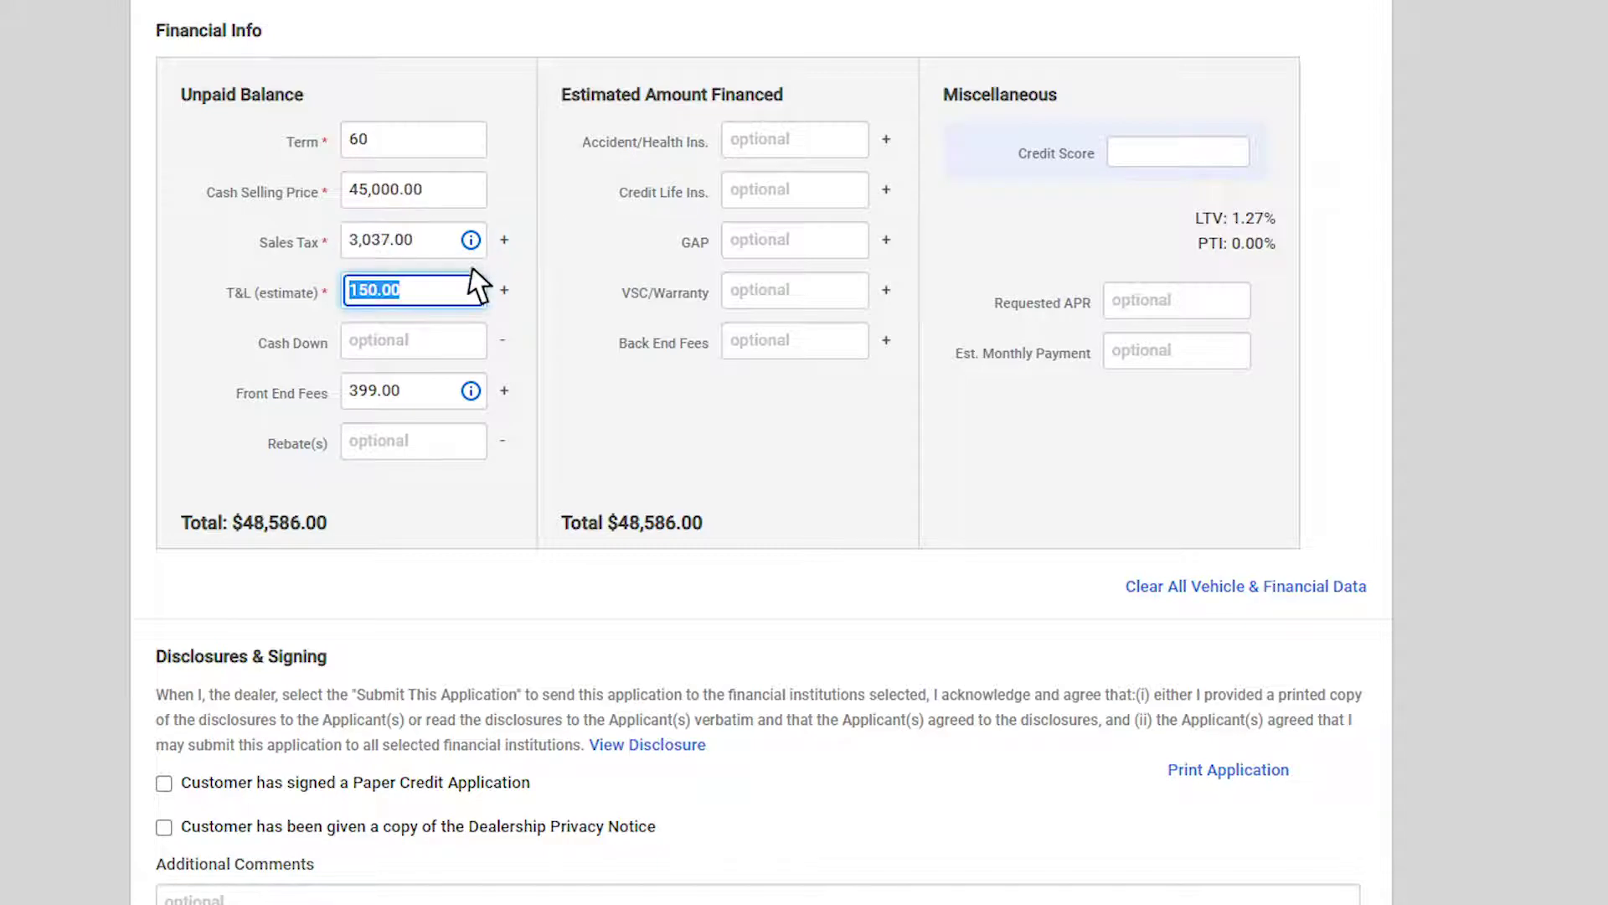
# Step: Replace the default front end fees with 75.00
pyautogui.click(468, 394)
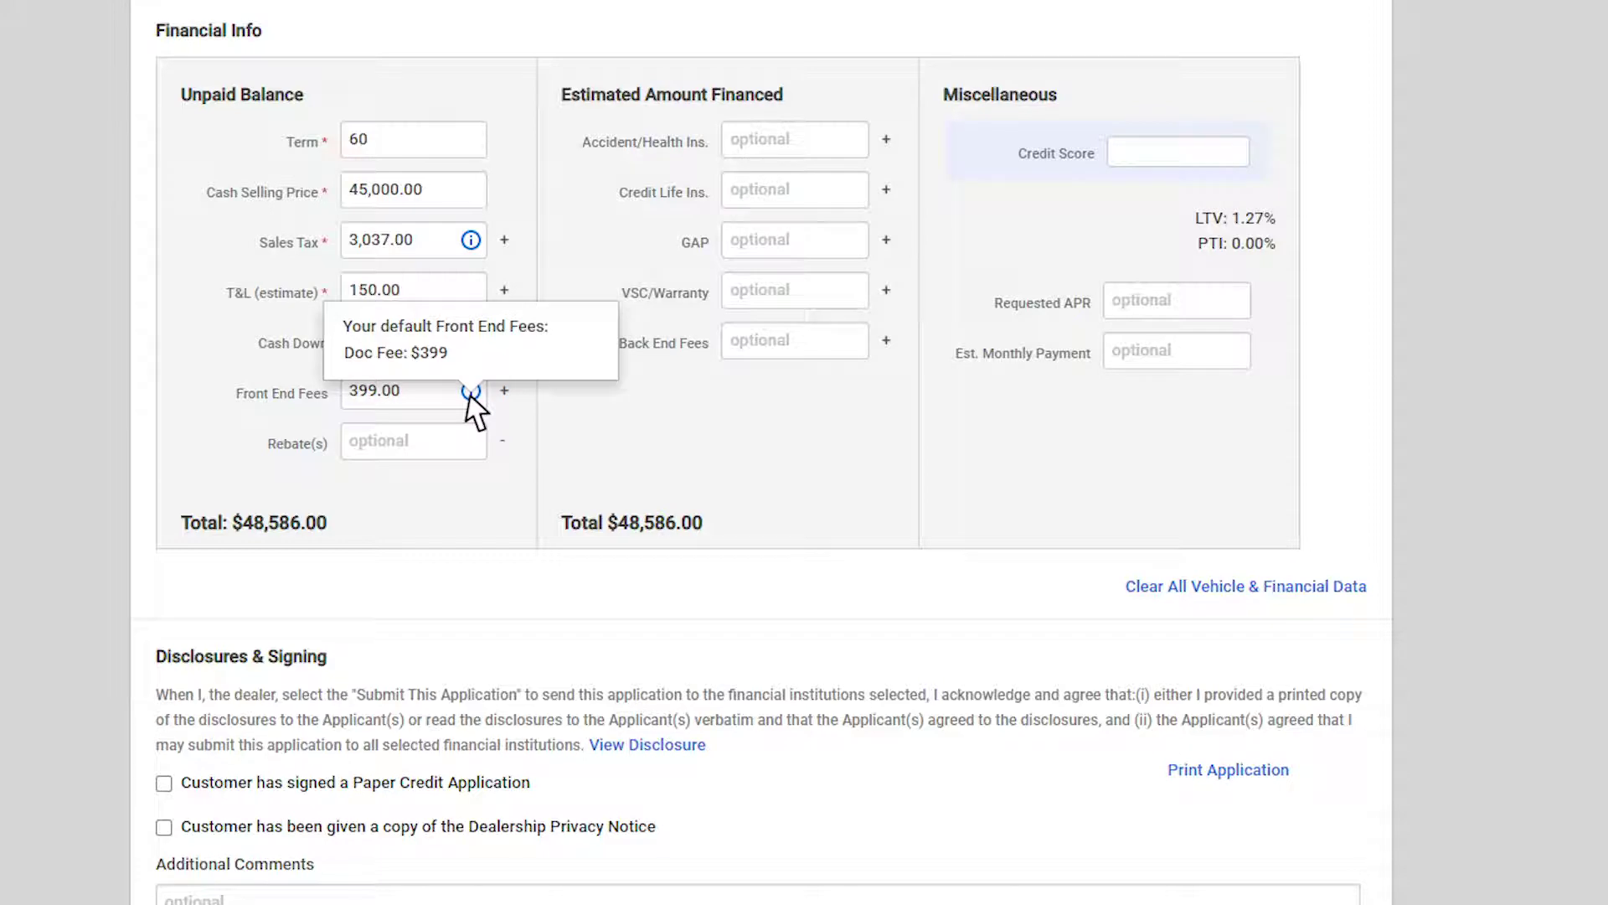
pyautogui.click(469, 396)
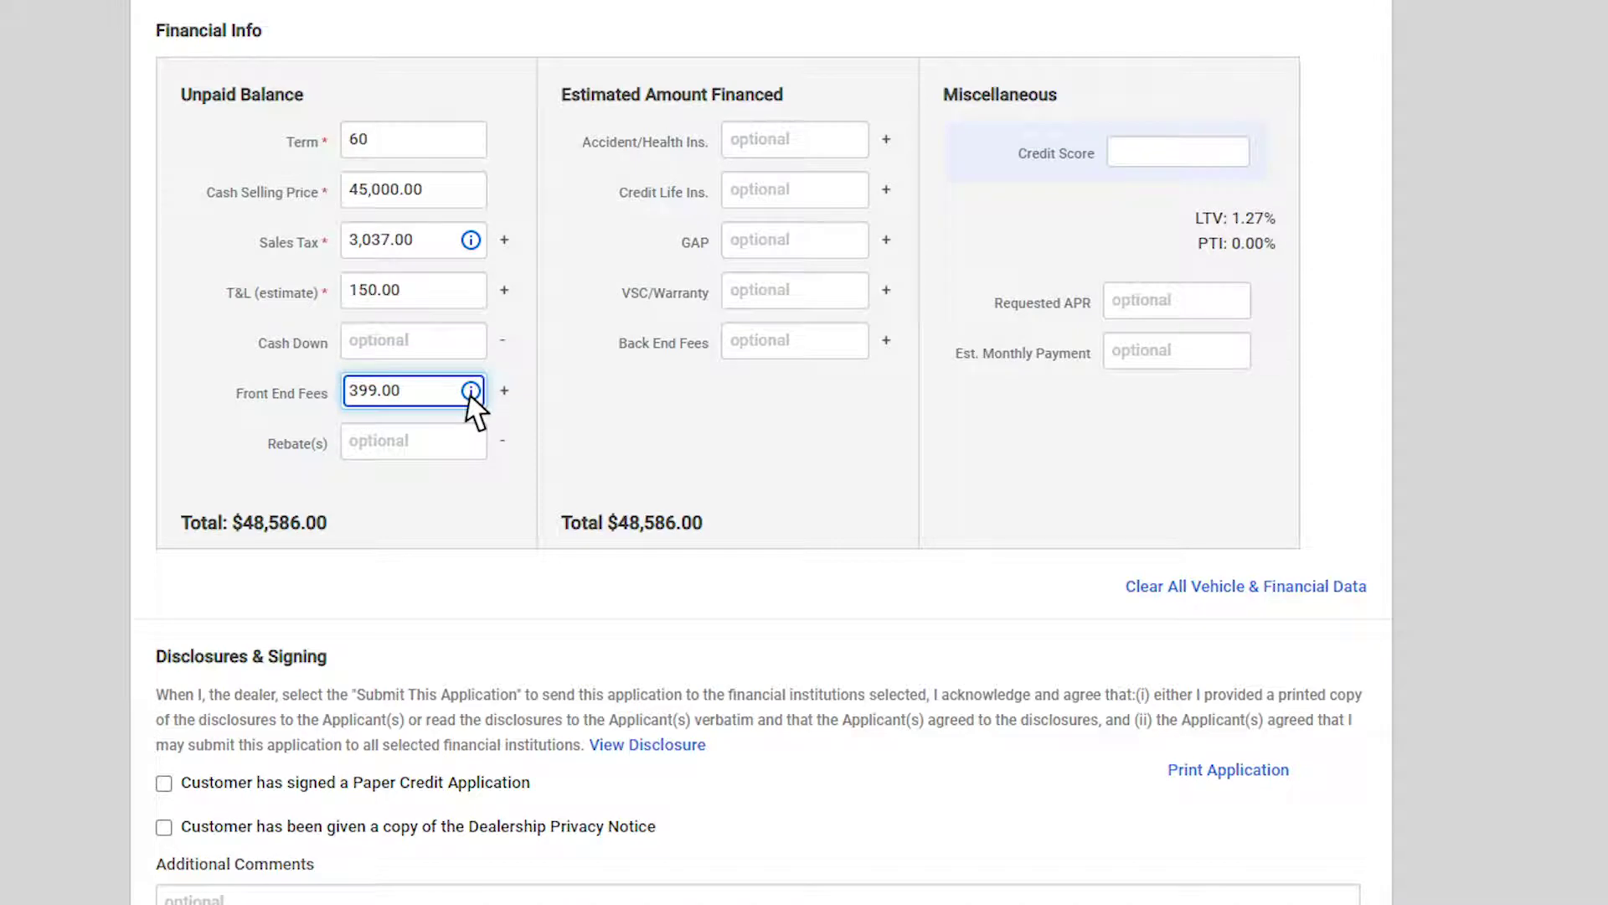
pyautogui.hotkey('ctrl', 'a')
pyautogui.write('75')
pyautogui.press('Tab')
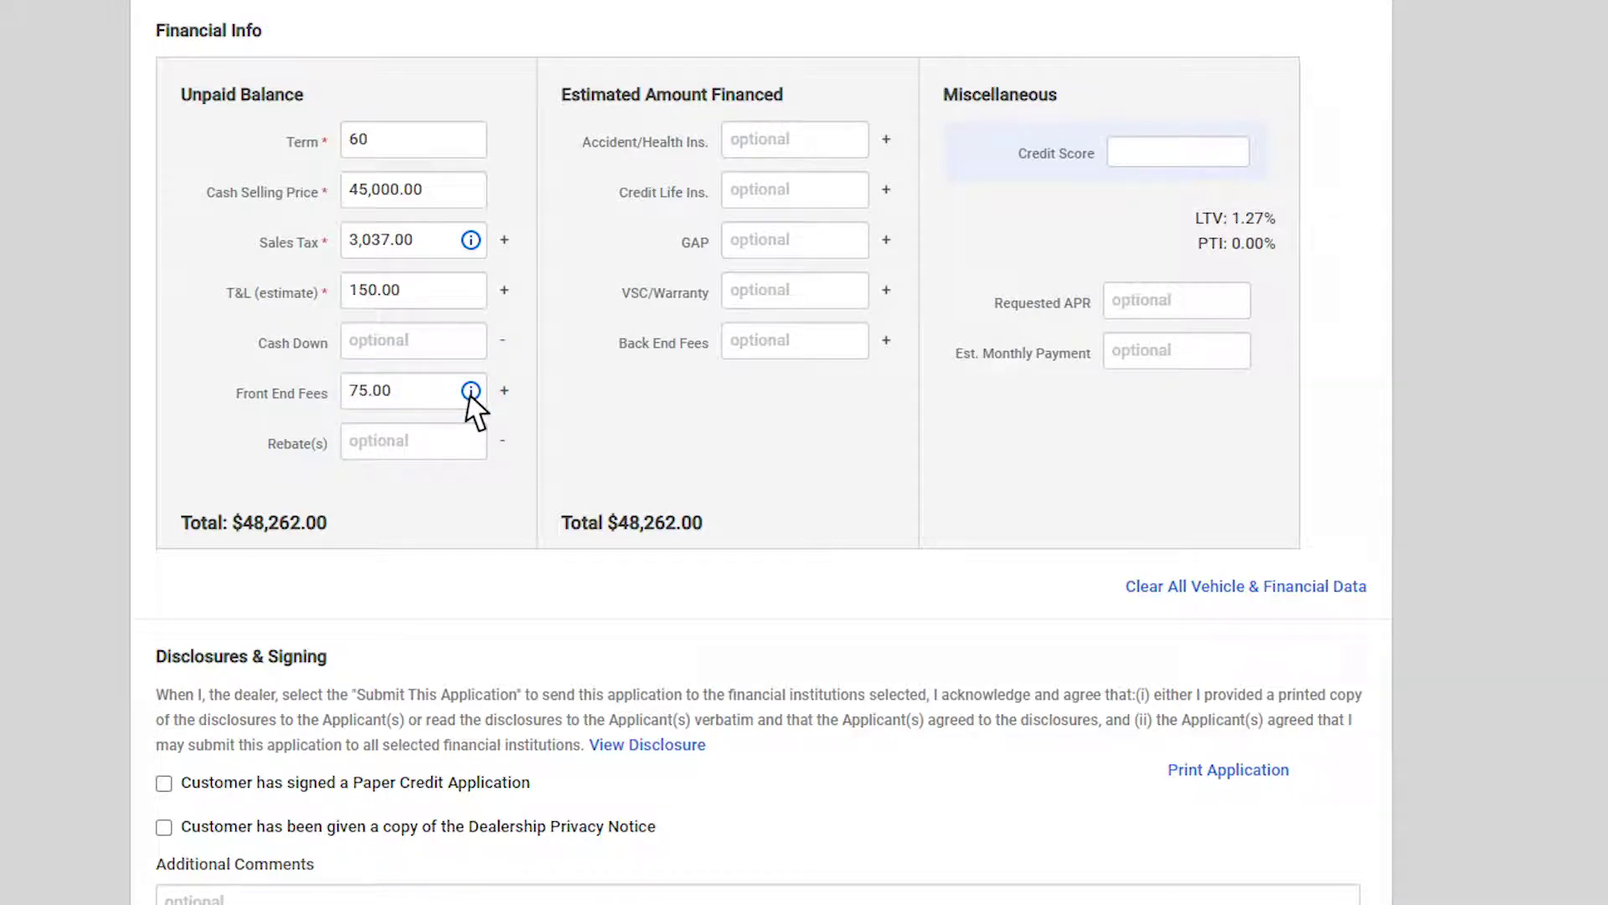
# Step: Enter credit score 800 and estimated monthly payment 625.00
pyautogui.click(1150, 158)
pyautogui.write('800')
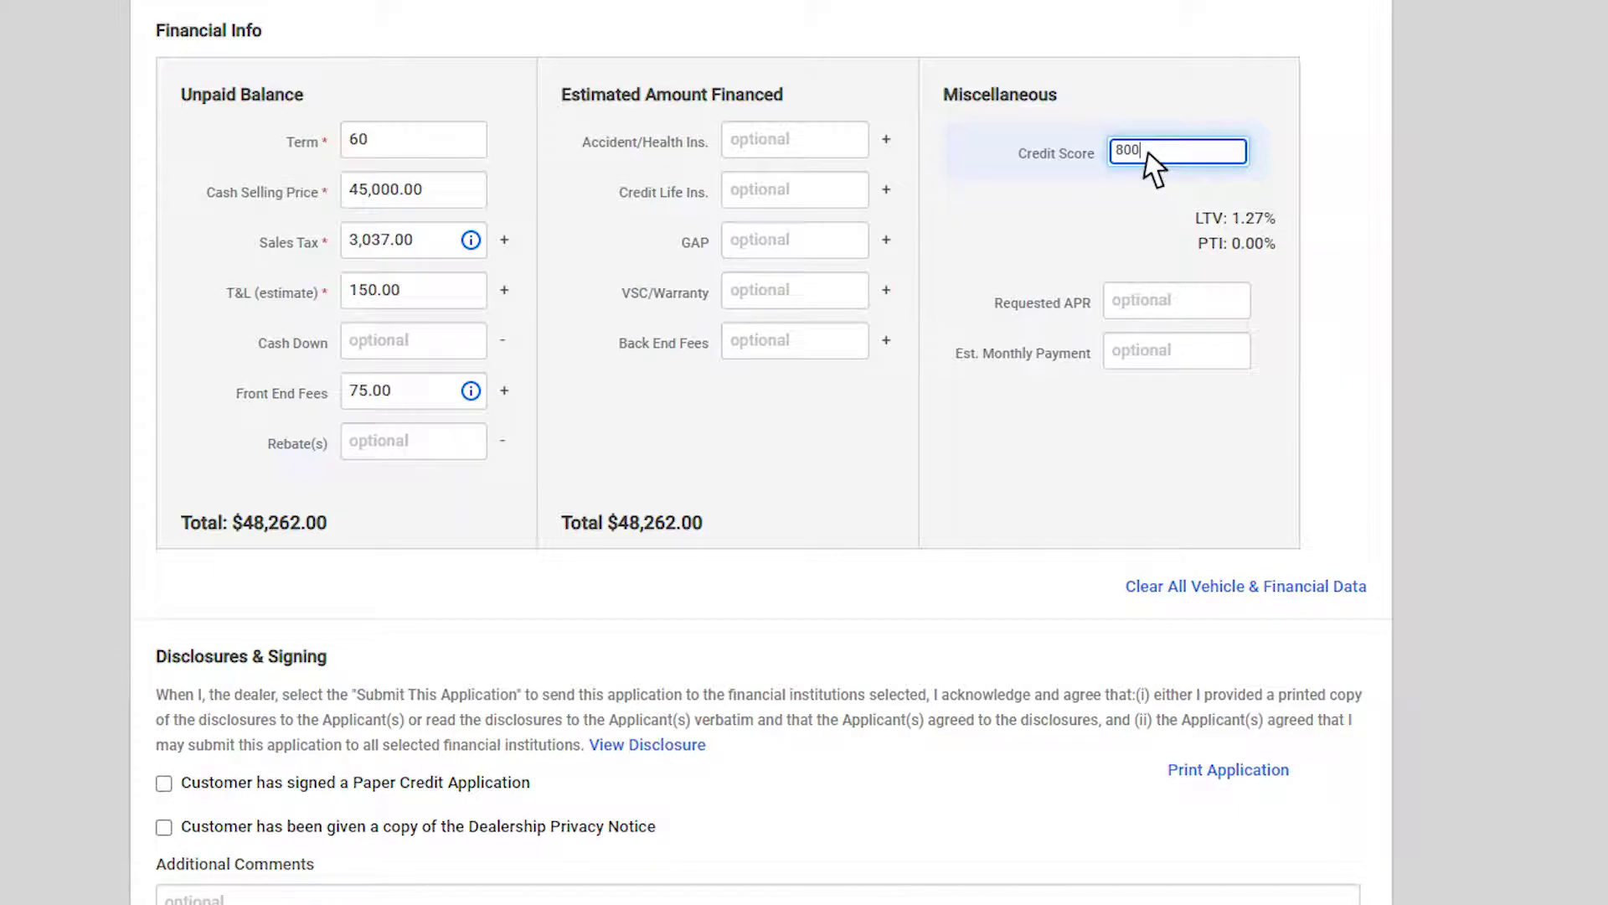
pyautogui.click(1152, 368)
pyautogui.write('625.00')
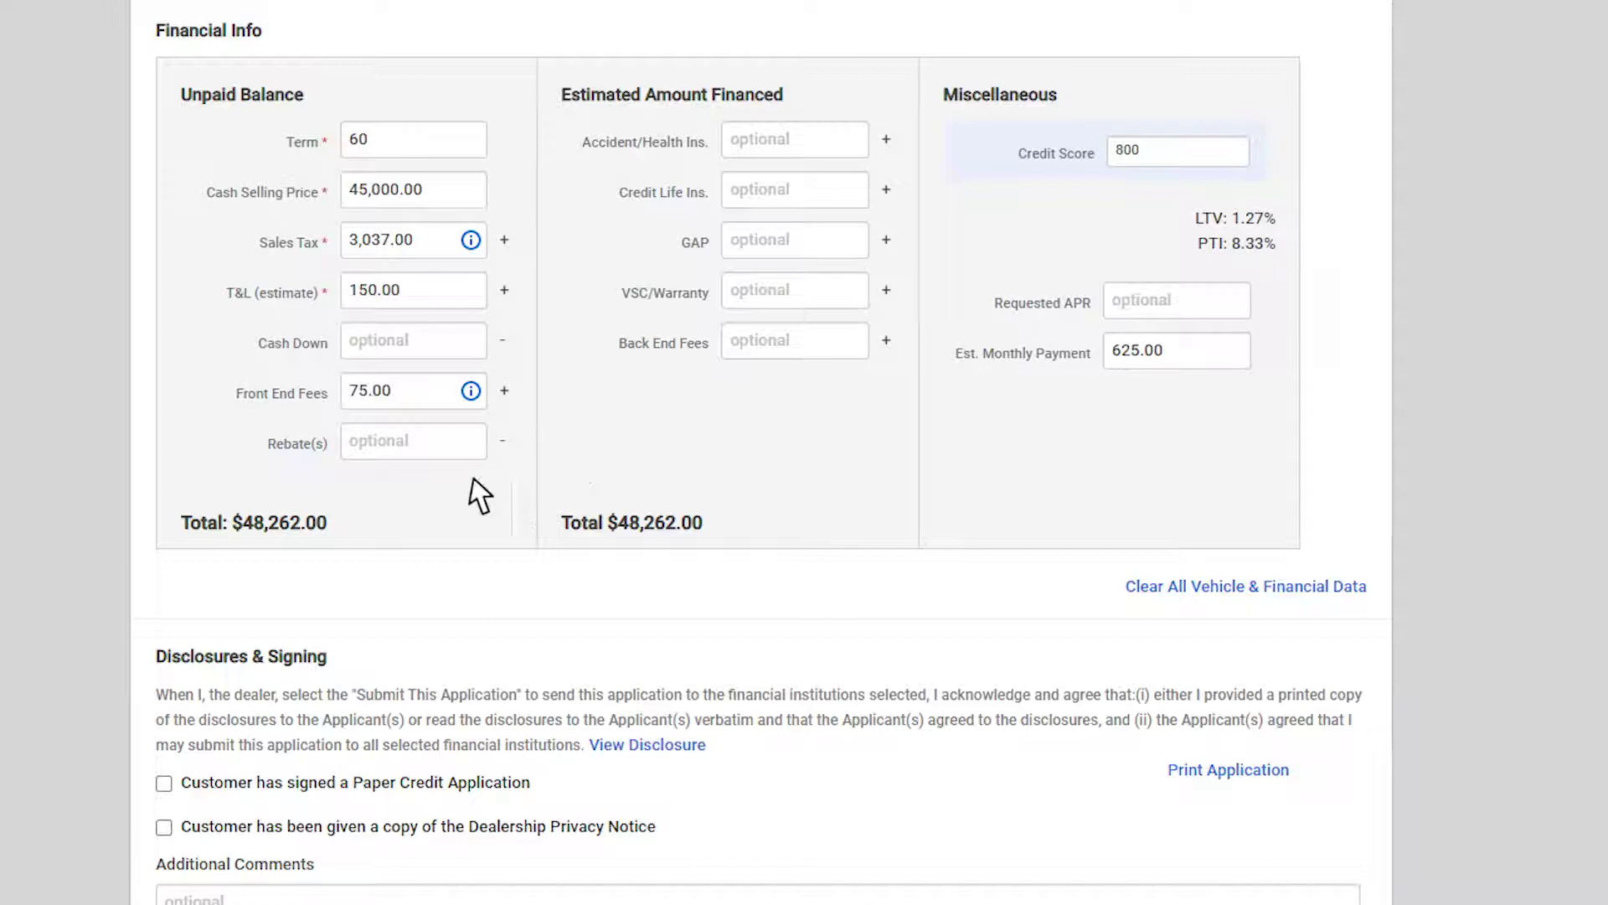
# Step: Confirm the signed paper application and privacy notice disclosures, then continue to lender selection
pyautogui.scroll(-3, 586, 553)
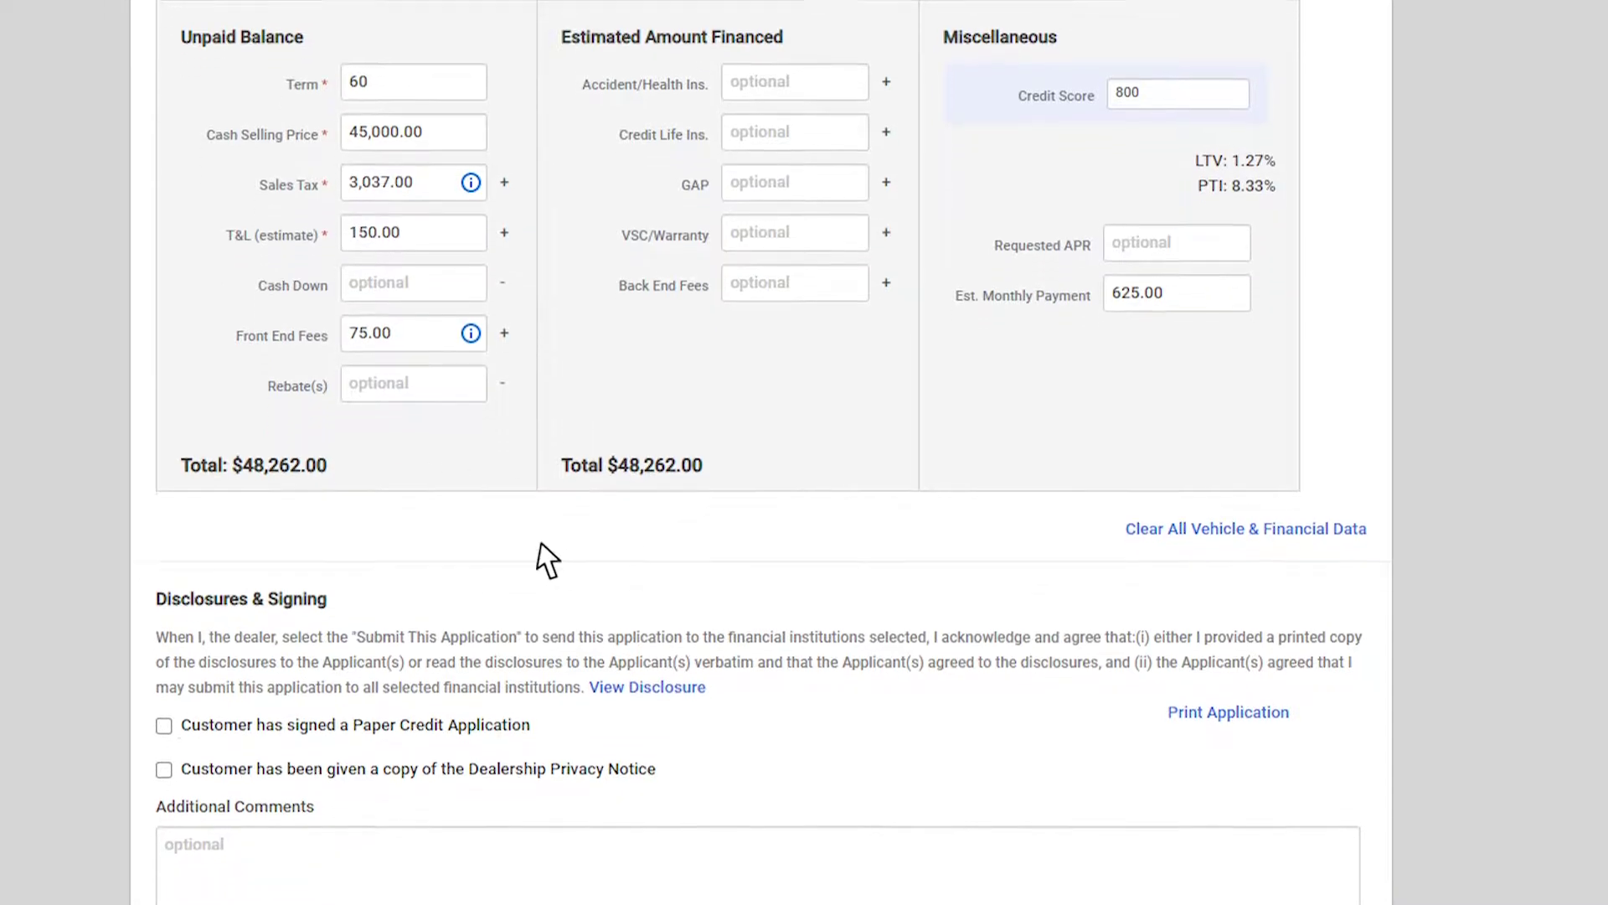
pyautogui.scroll(-2, 325, 518)
pyautogui.click(164, 493)
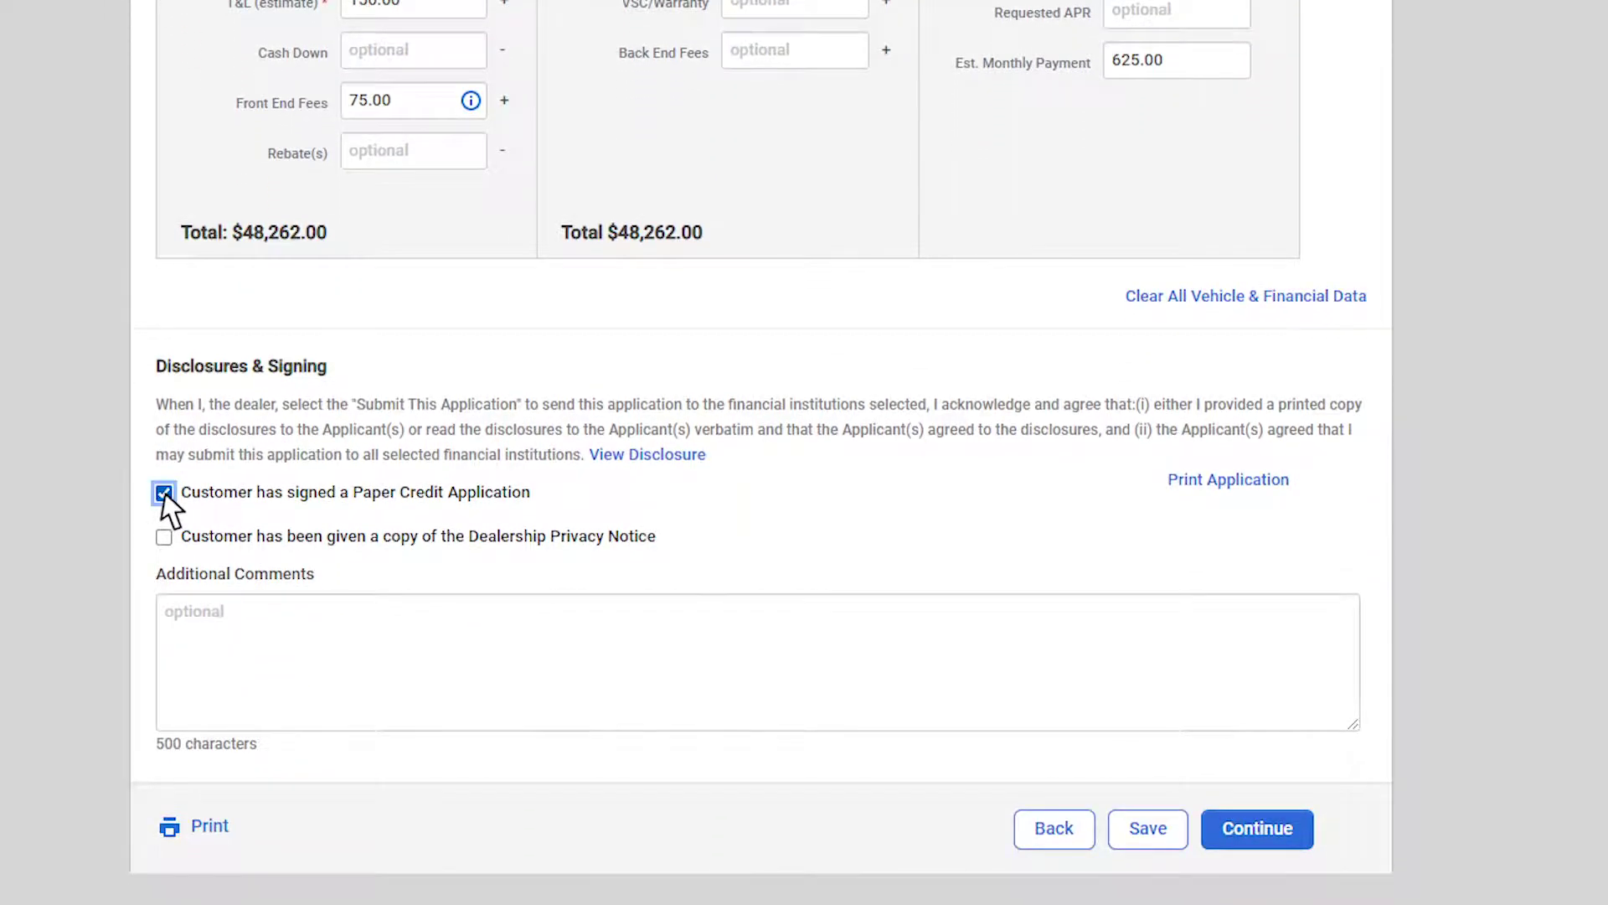
pyautogui.click(163, 537)
pyautogui.click(189, 647)
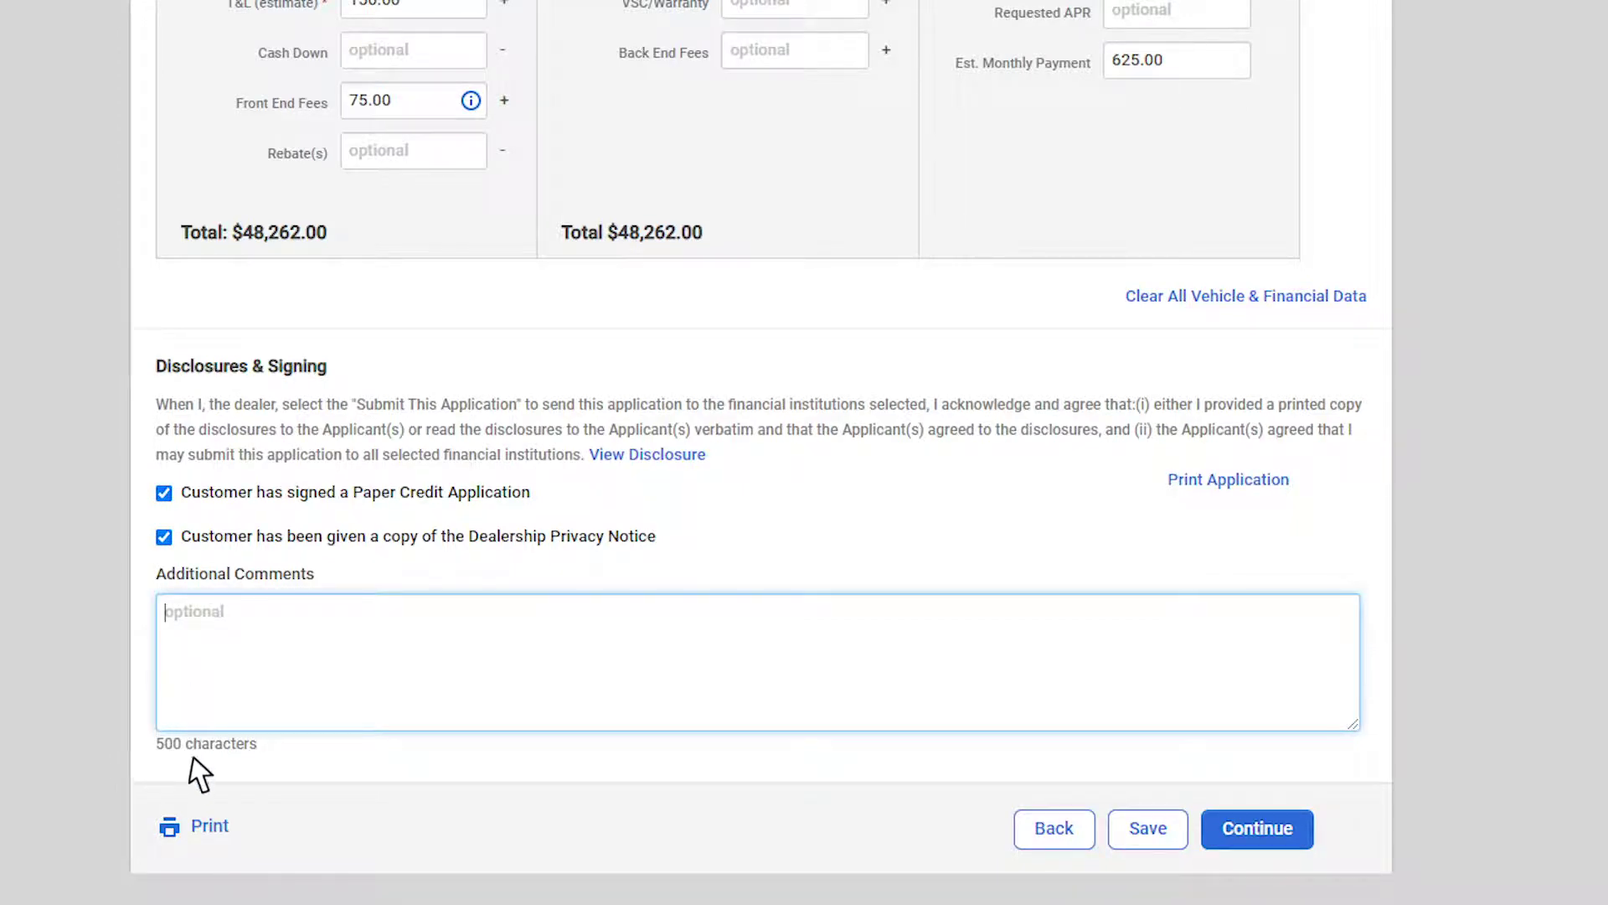
pyautogui.click(197, 826)
pyautogui.click(1246, 841)
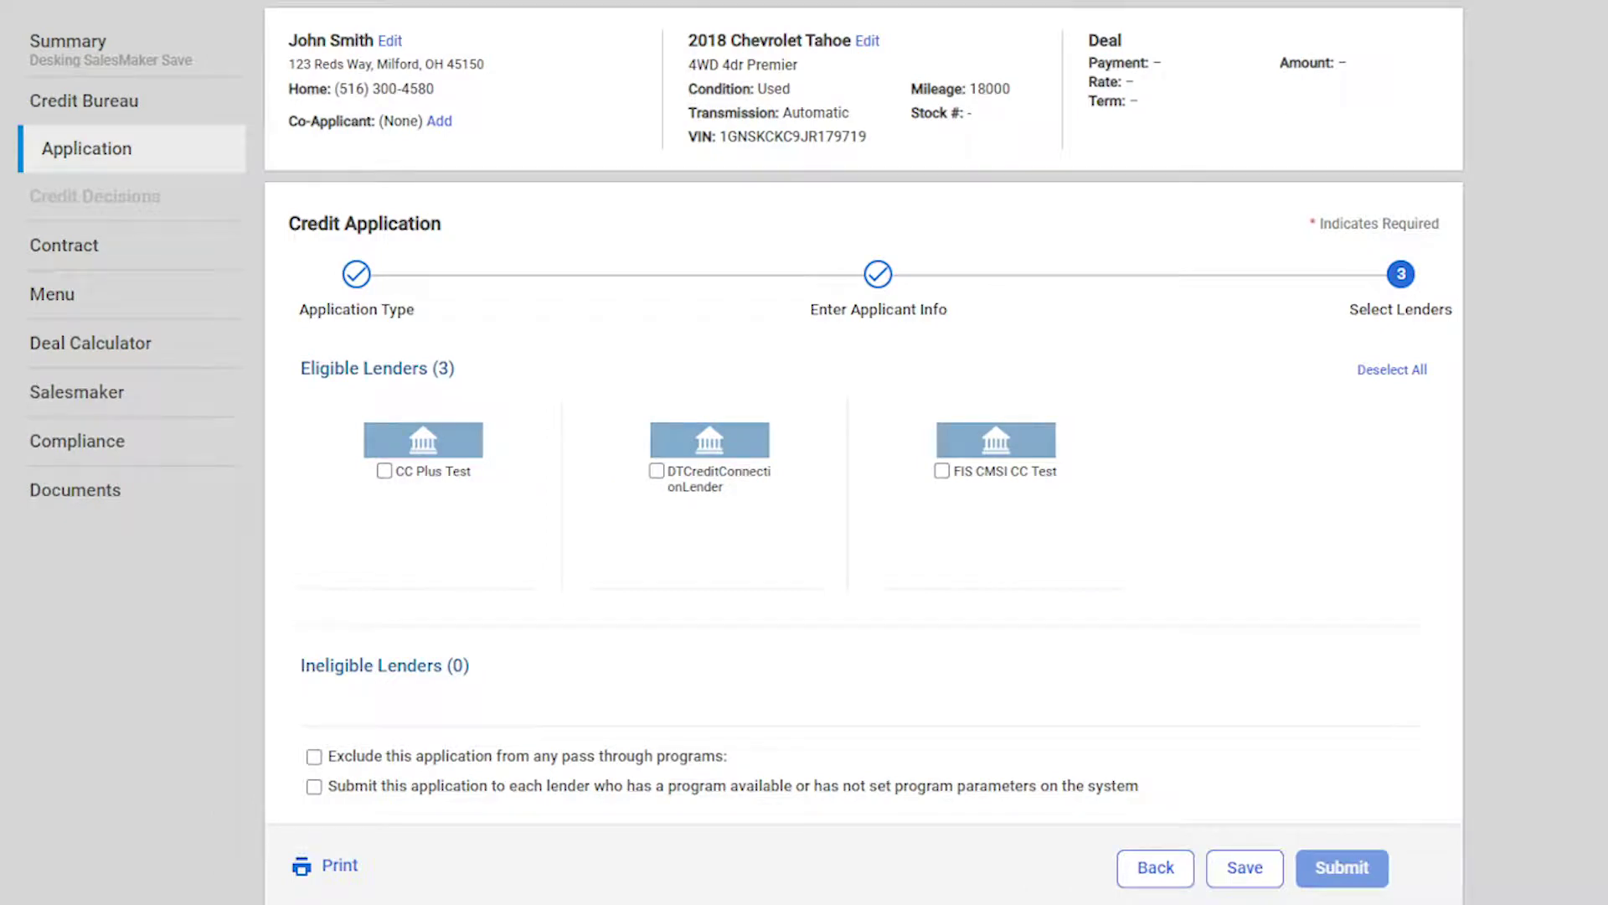
# Step: Select CC Plus Test, DTCreditConnectionLender with CompetitiveAdvantage program, and FIS CMSI CC Test, then submit
pyautogui.press('Tab')
pyautogui.click(384, 471)
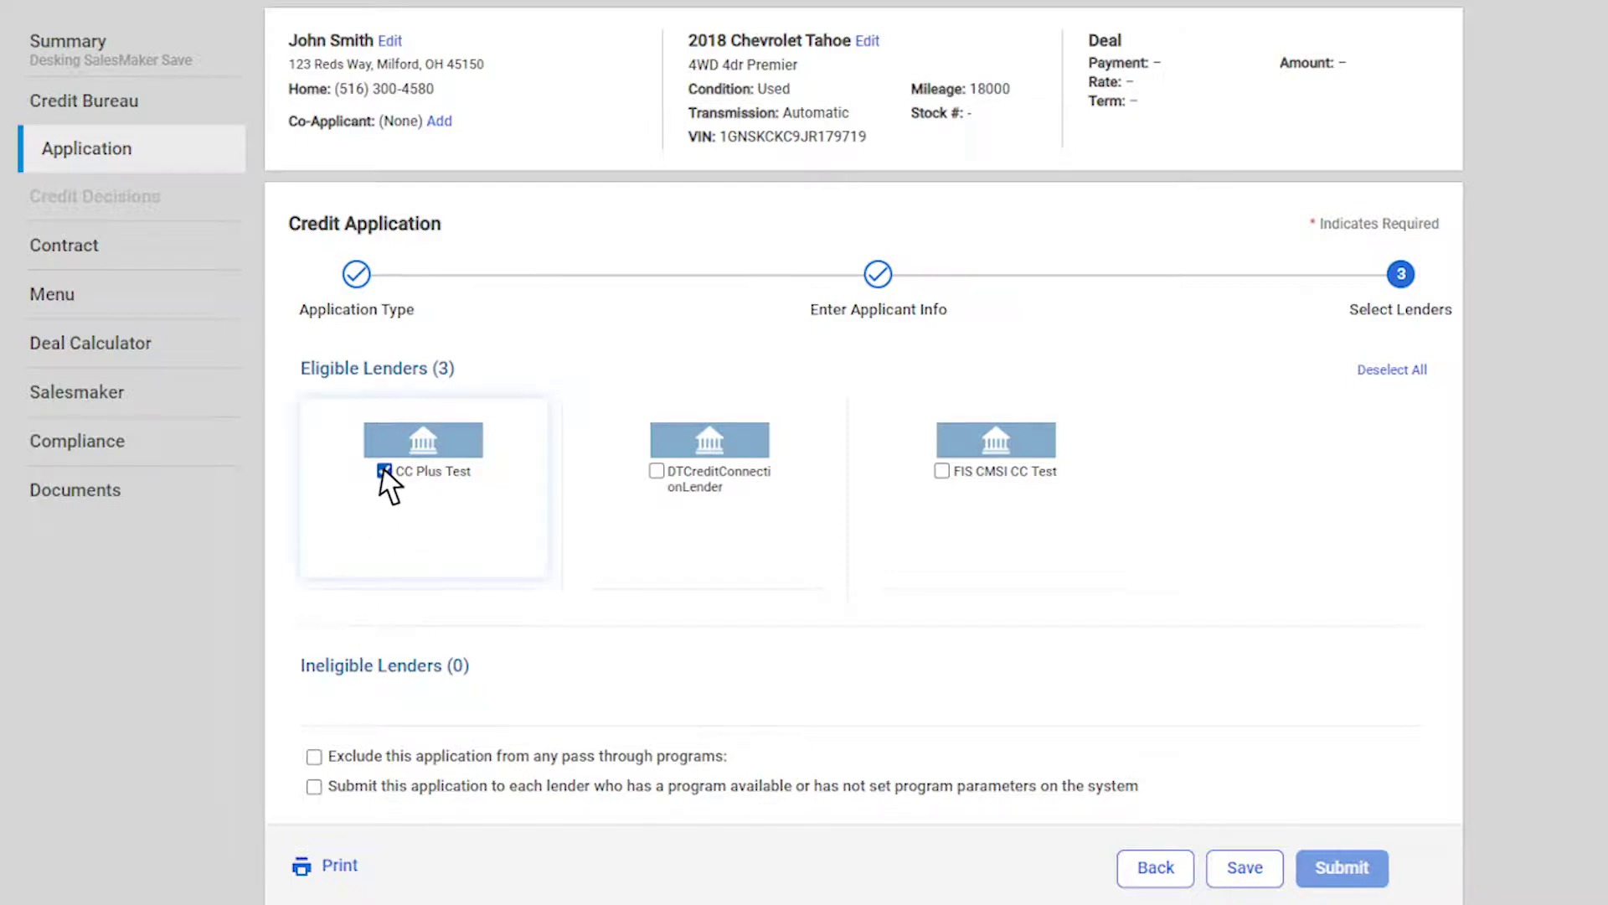
pyautogui.click(656, 470)
pyautogui.click(746, 537)
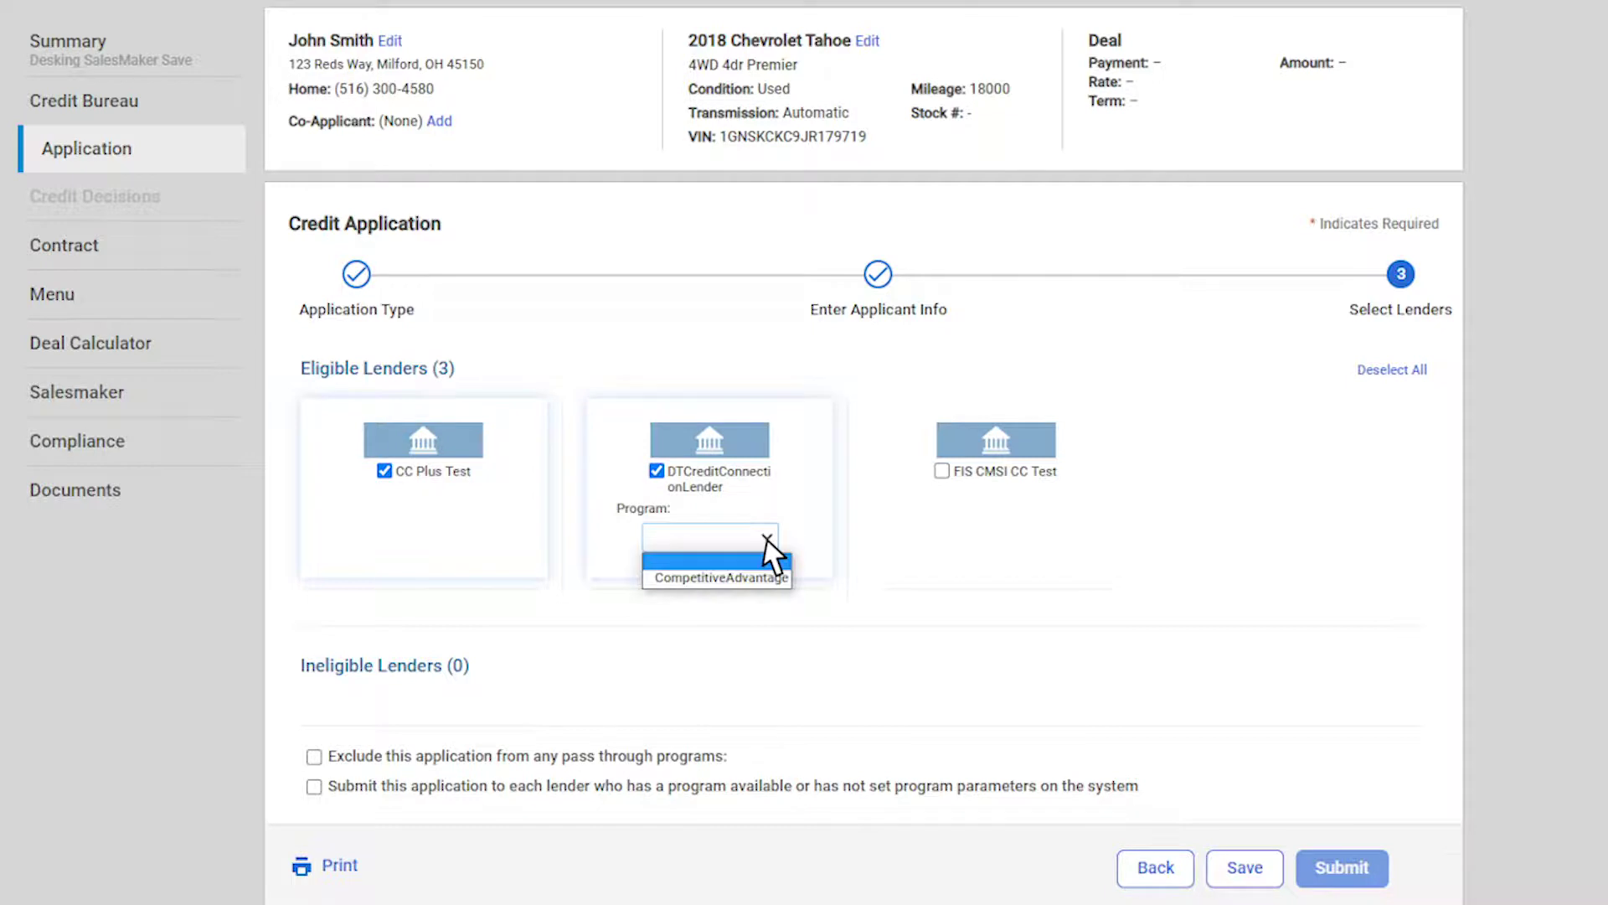
pyautogui.click(762, 566)
pyautogui.click(943, 471)
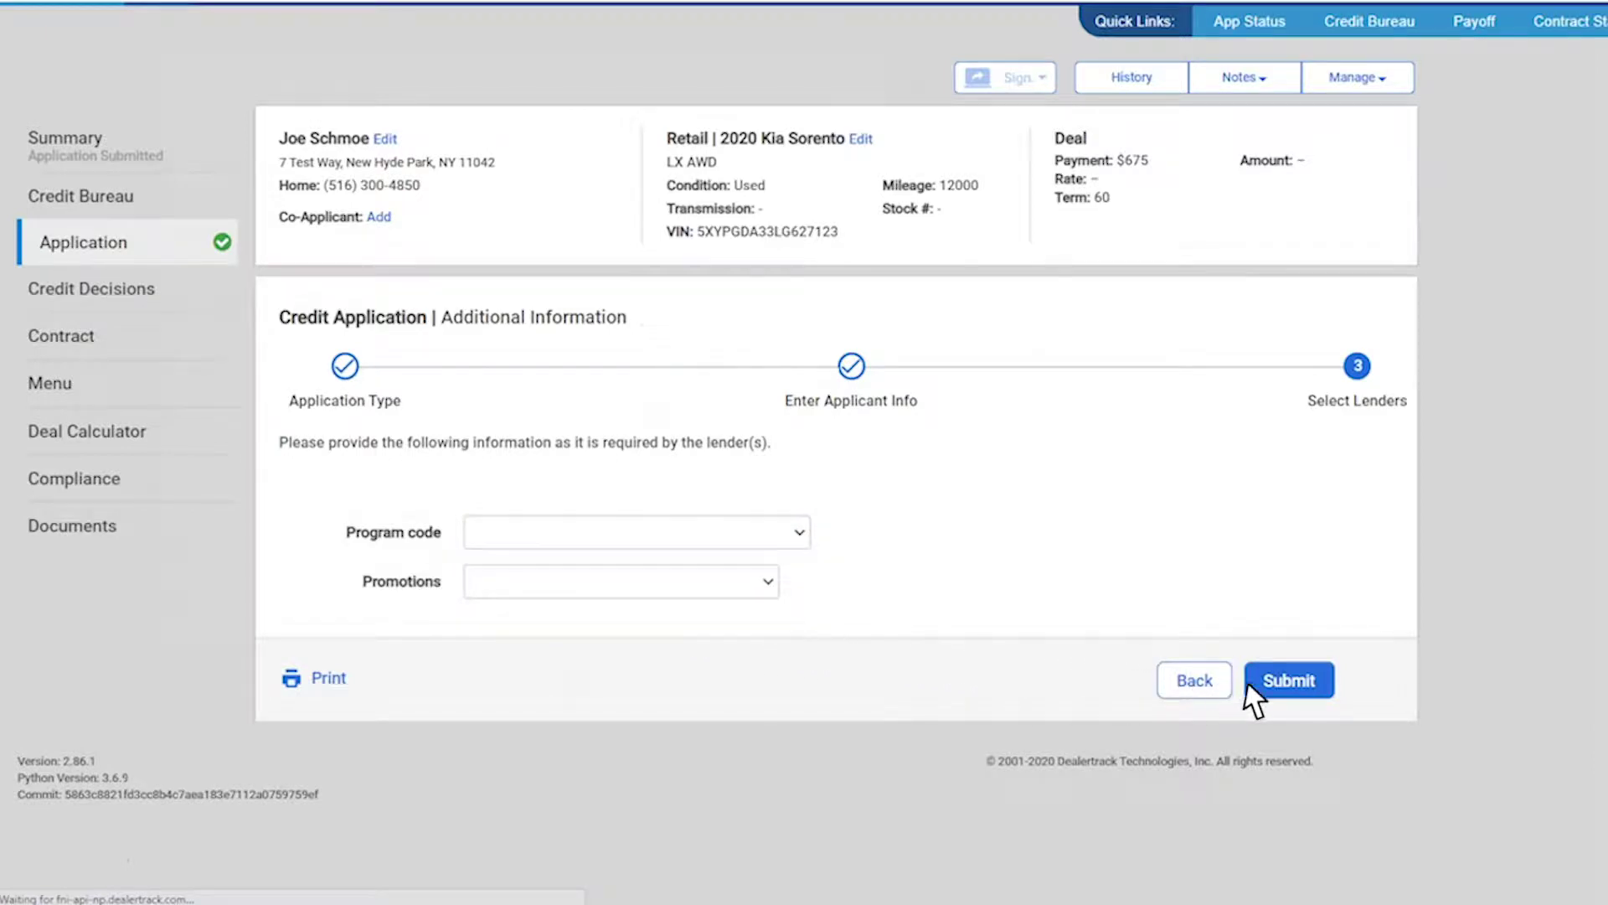
pyautogui.click(1271, 686)
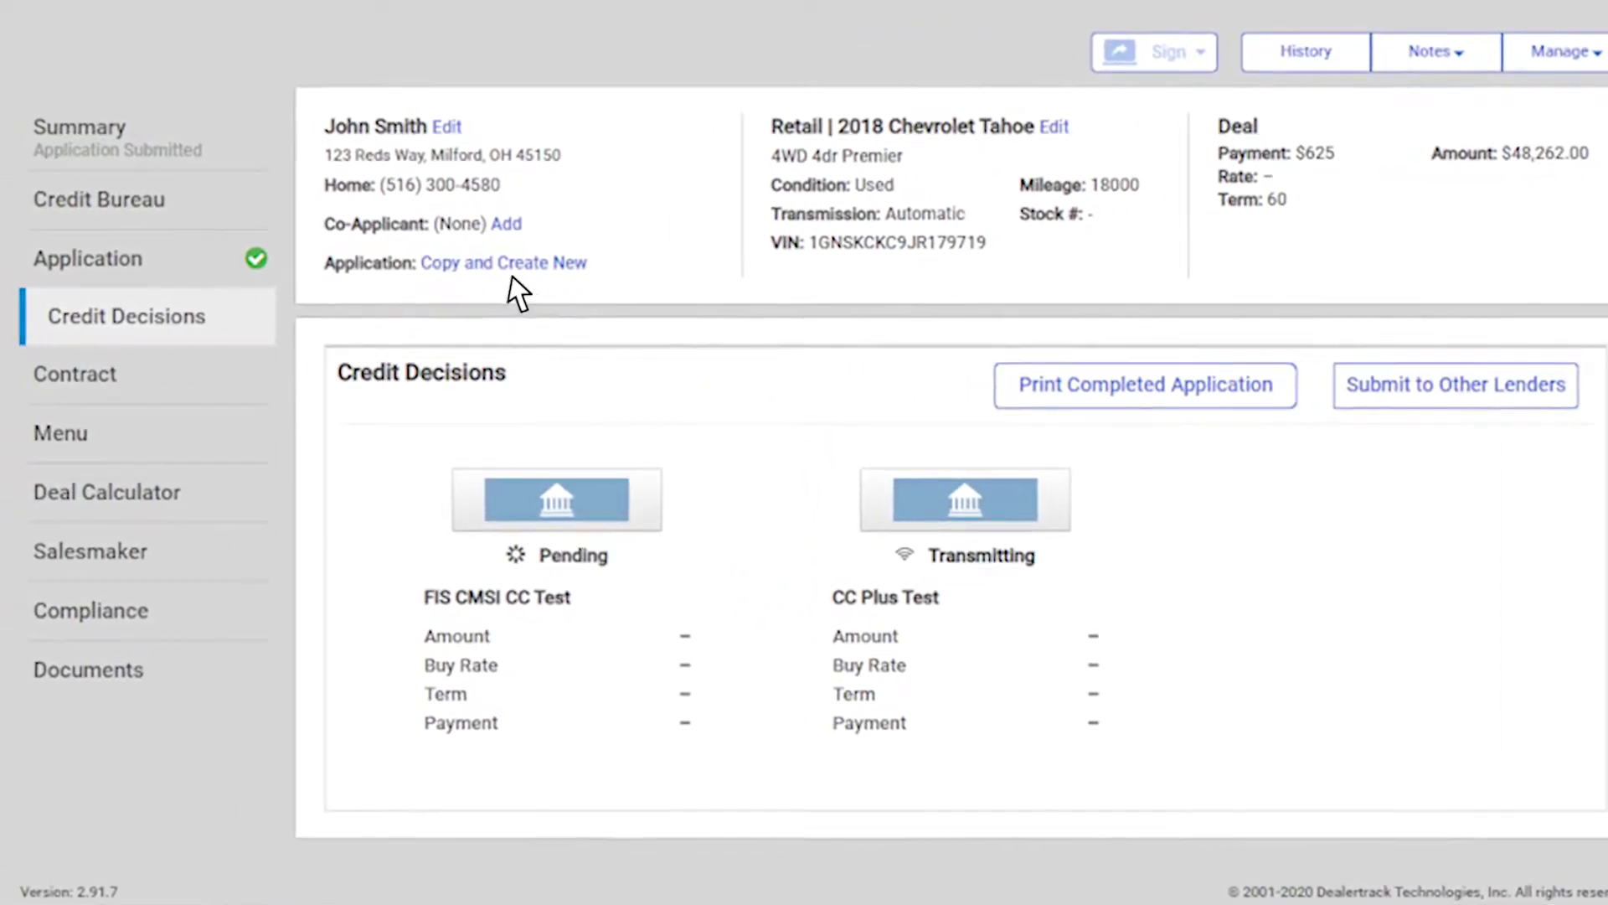
# Step: Copy the submitted application via Copy and Create New and confirm the copy dialog
pyautogui.click(508, 270)
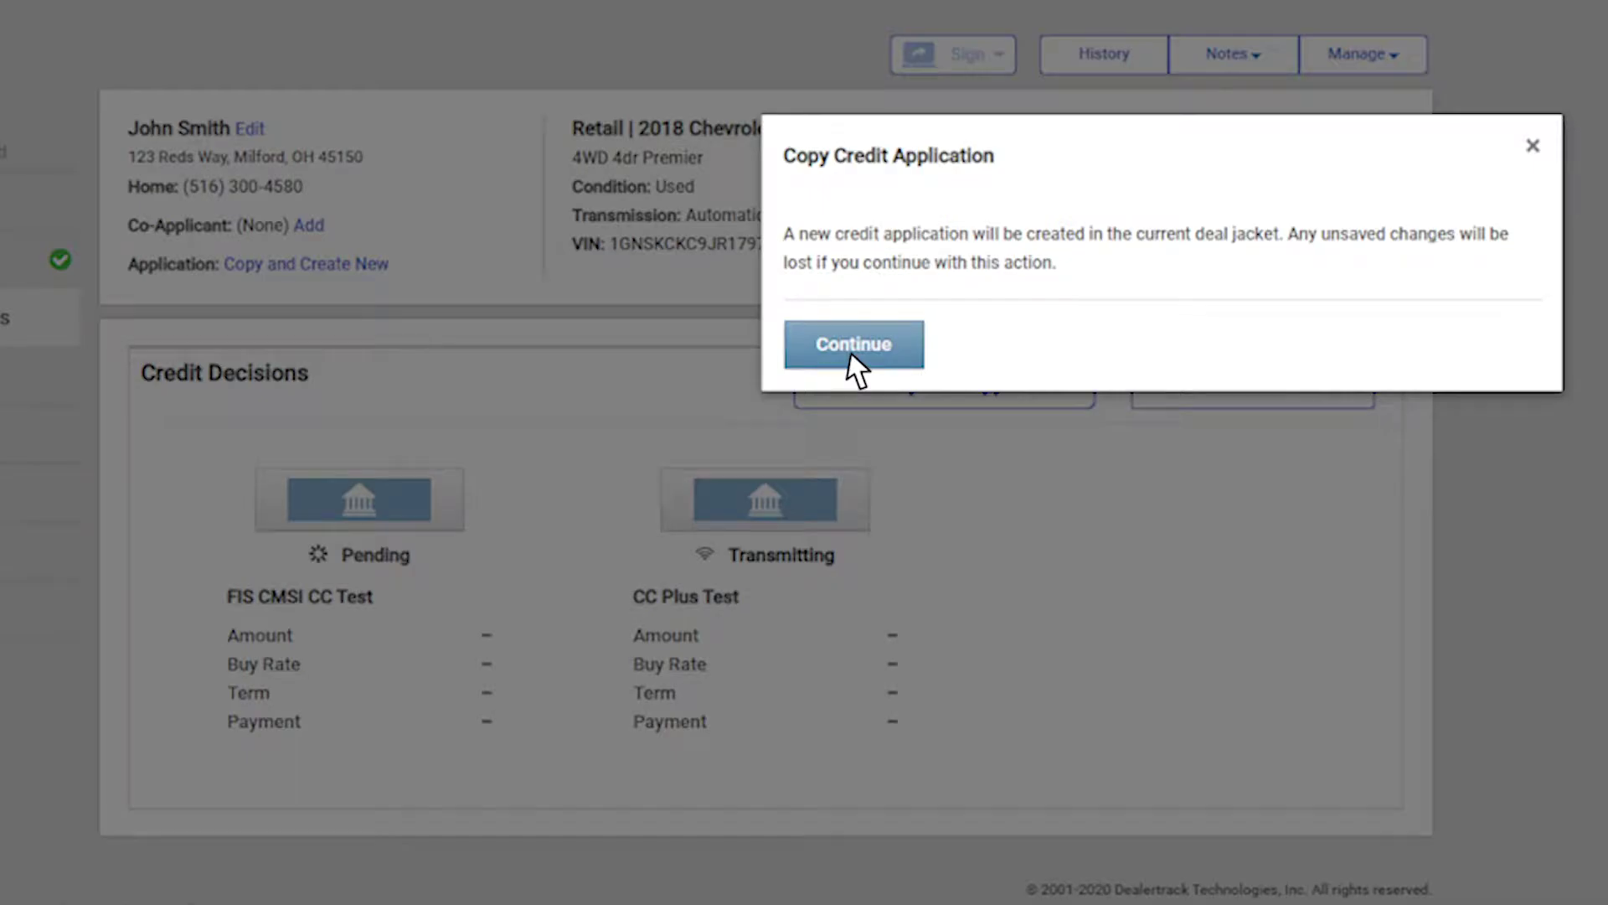
pyautogui.click(850, 356)
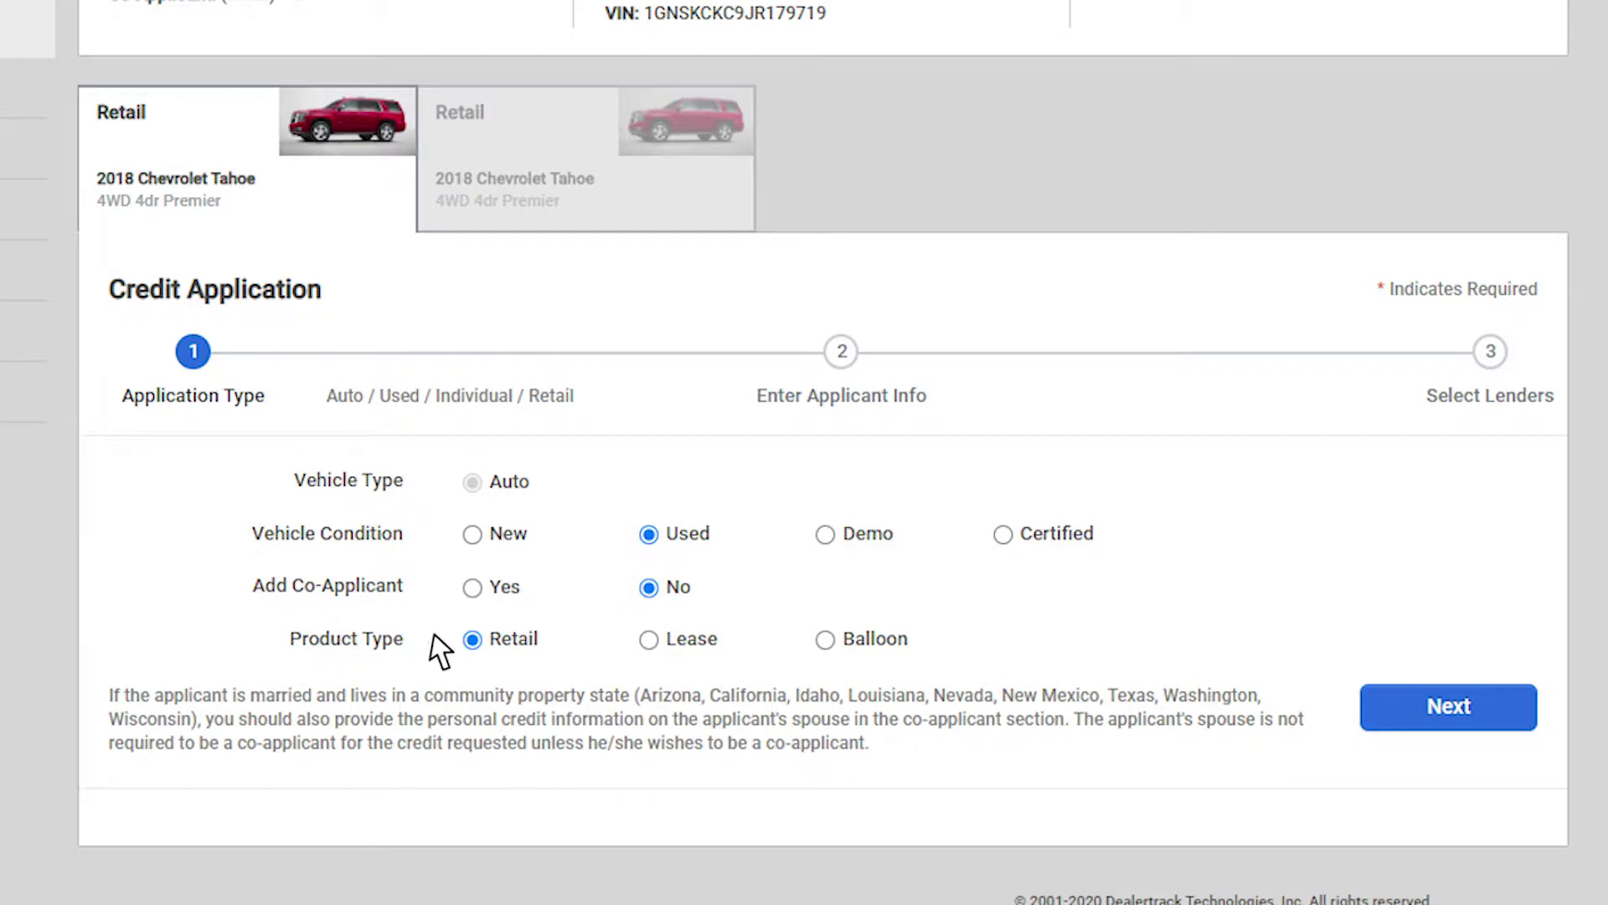
# Step: Add a spouse co-applicant sharing the applicant's address
pyautogui.click(472, 587)
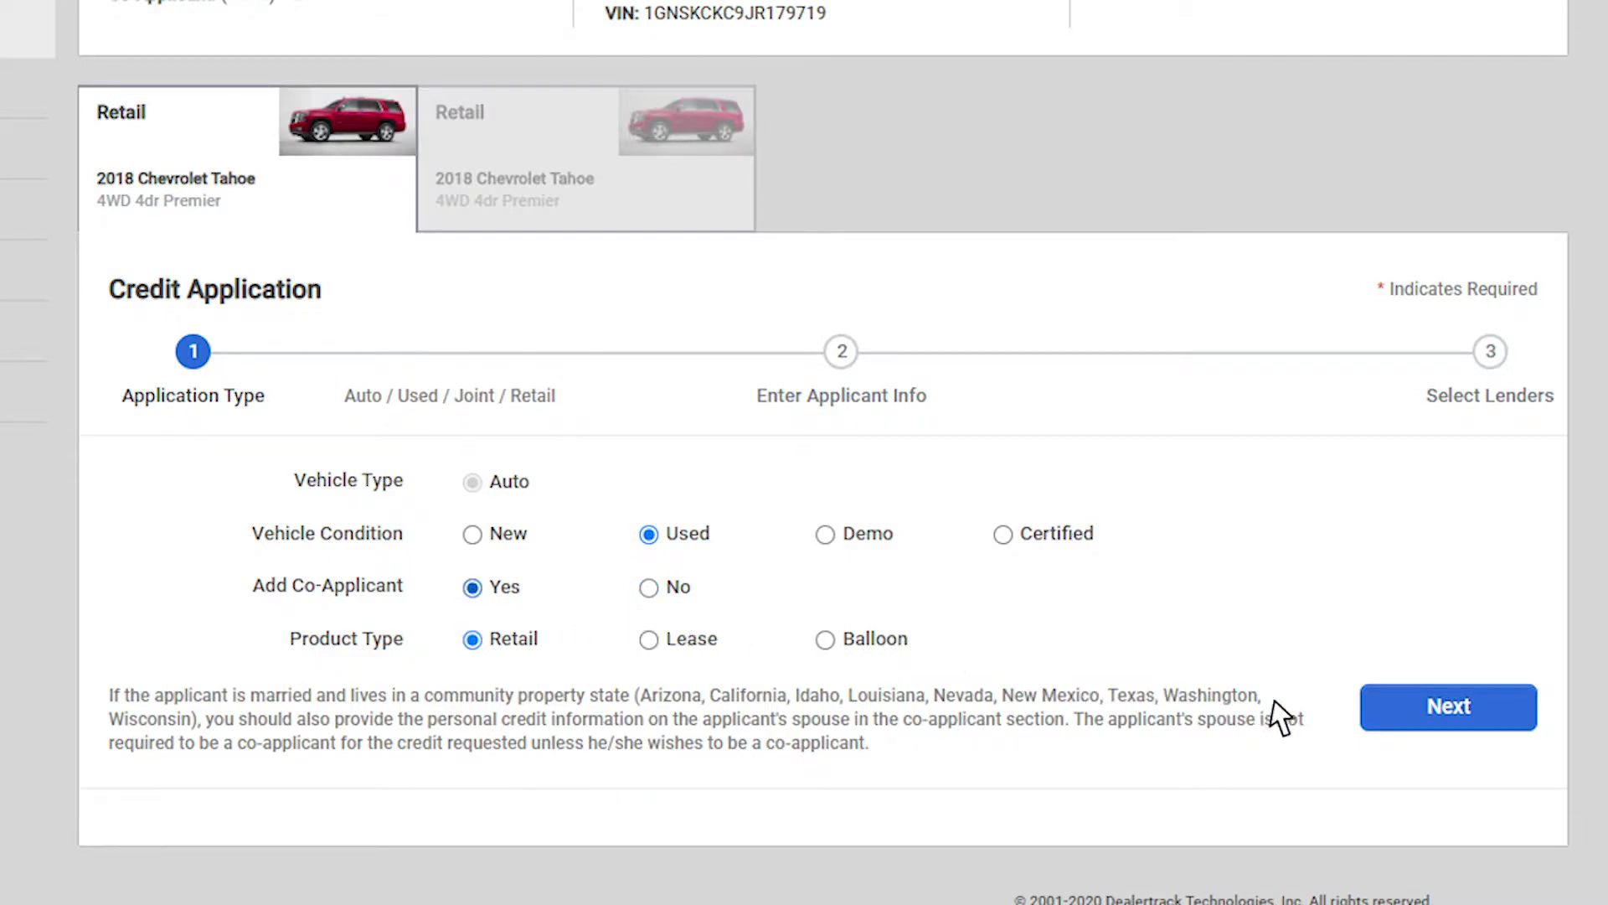
pyautogui.click(1373, 727)
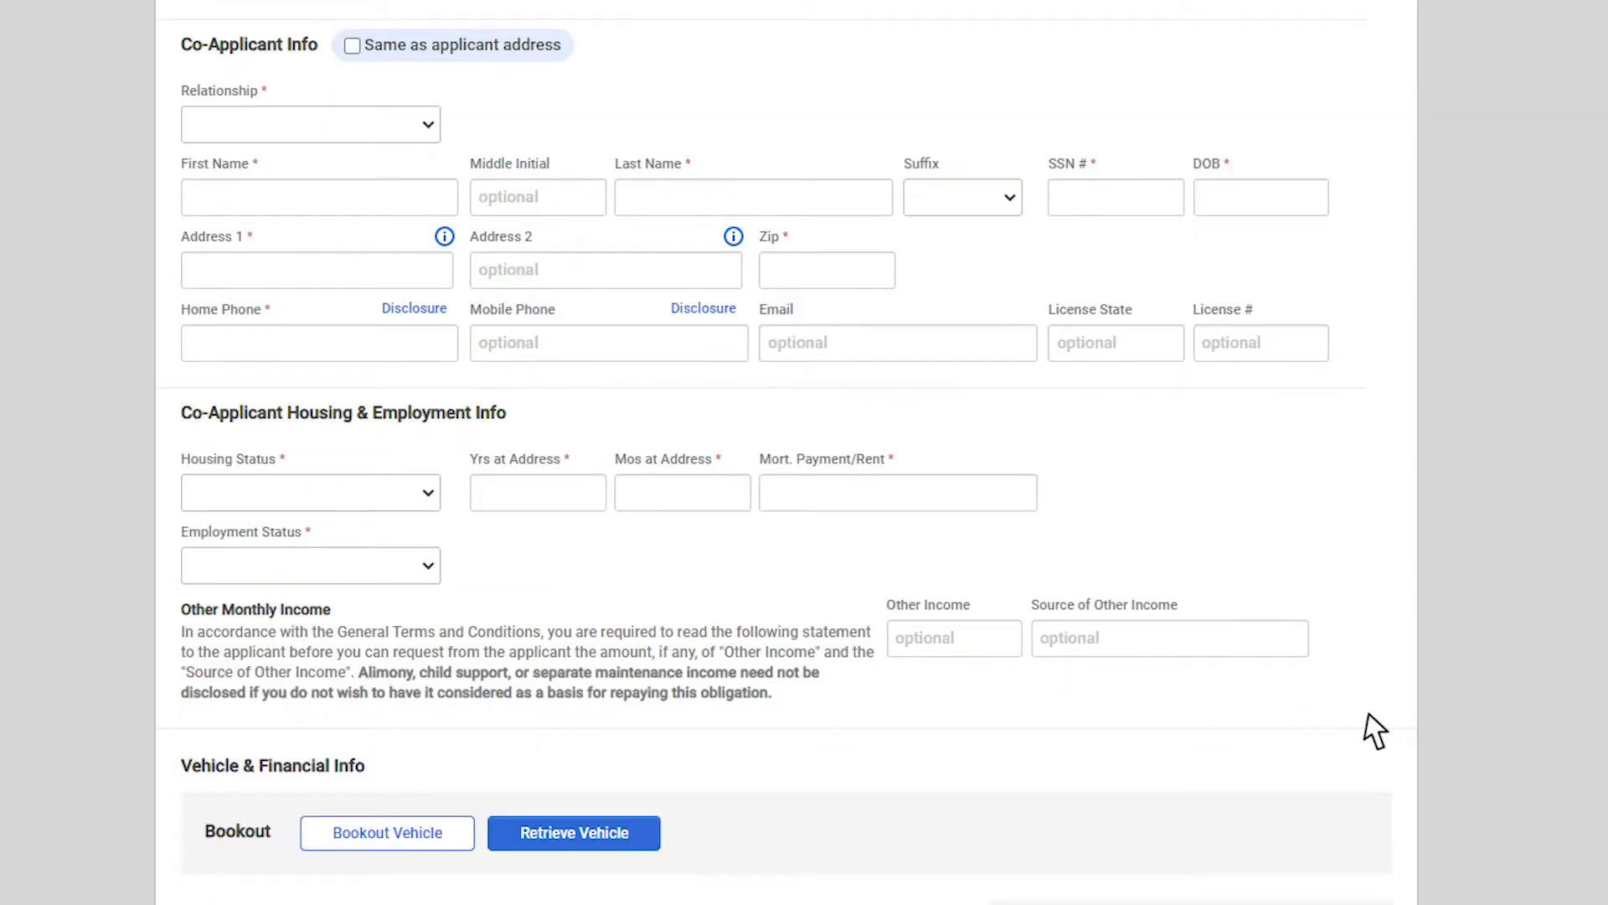
pyautogui.press('space')
pyautogui.hotkey('alt', 'Down')
pyautogui.press('Return')
# Step: Enter the co-applicant's first and last name, social security number and date of birth
pyautogui.press('Tab')
pyautogui.write('Jane')
pyautogui.press('Tab')
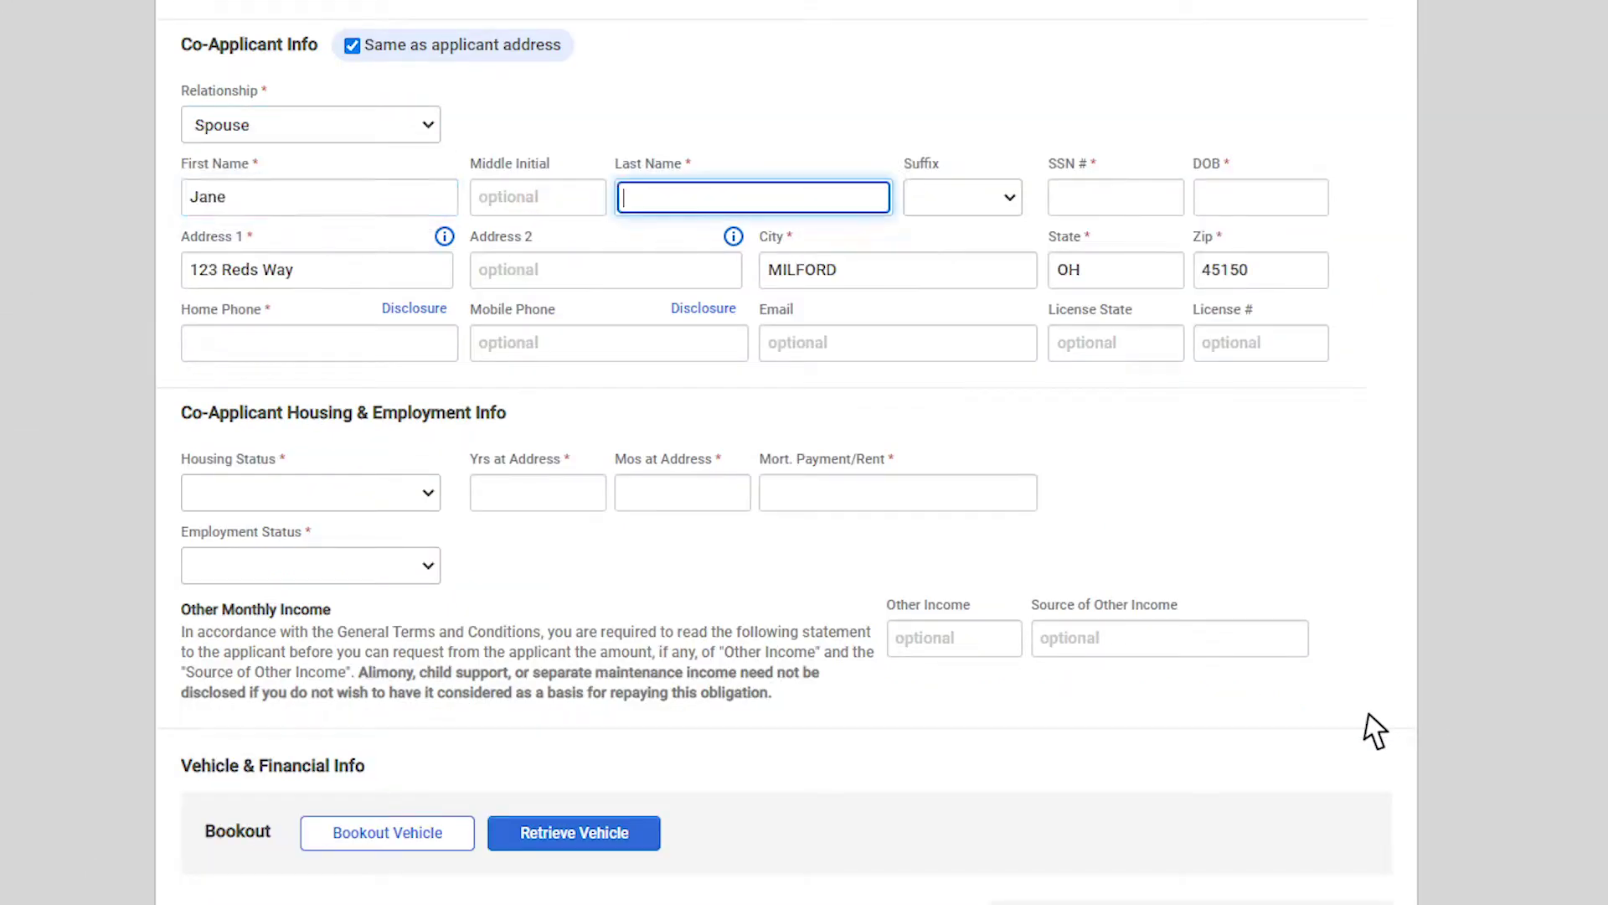
pyautogui.write('Smith')
pyautogui.press('Tab')
pyautogui.write('555-66-6777')
pyautogui.press('Tab')
pyautogui.write('01/01/1980')
# Step: Set the co-applicant's housing to Other, 7 years at address, and employment to Unemployed
pyautogui.press('Tab')
pyautogui.press('Tab')
pyautogui.press('Tab')
pyautogui.press('Tab')
pyautogui.press('Tab')
pyautogui.press('Tab')
pyautogui.press('o')
pyautogui.press('Tab')
pyautogui.write('7')
pyautogui.press('Tab')
pyautogui.press('Tab')
pyautogui.press('Tab')
pyautogui.press('u')
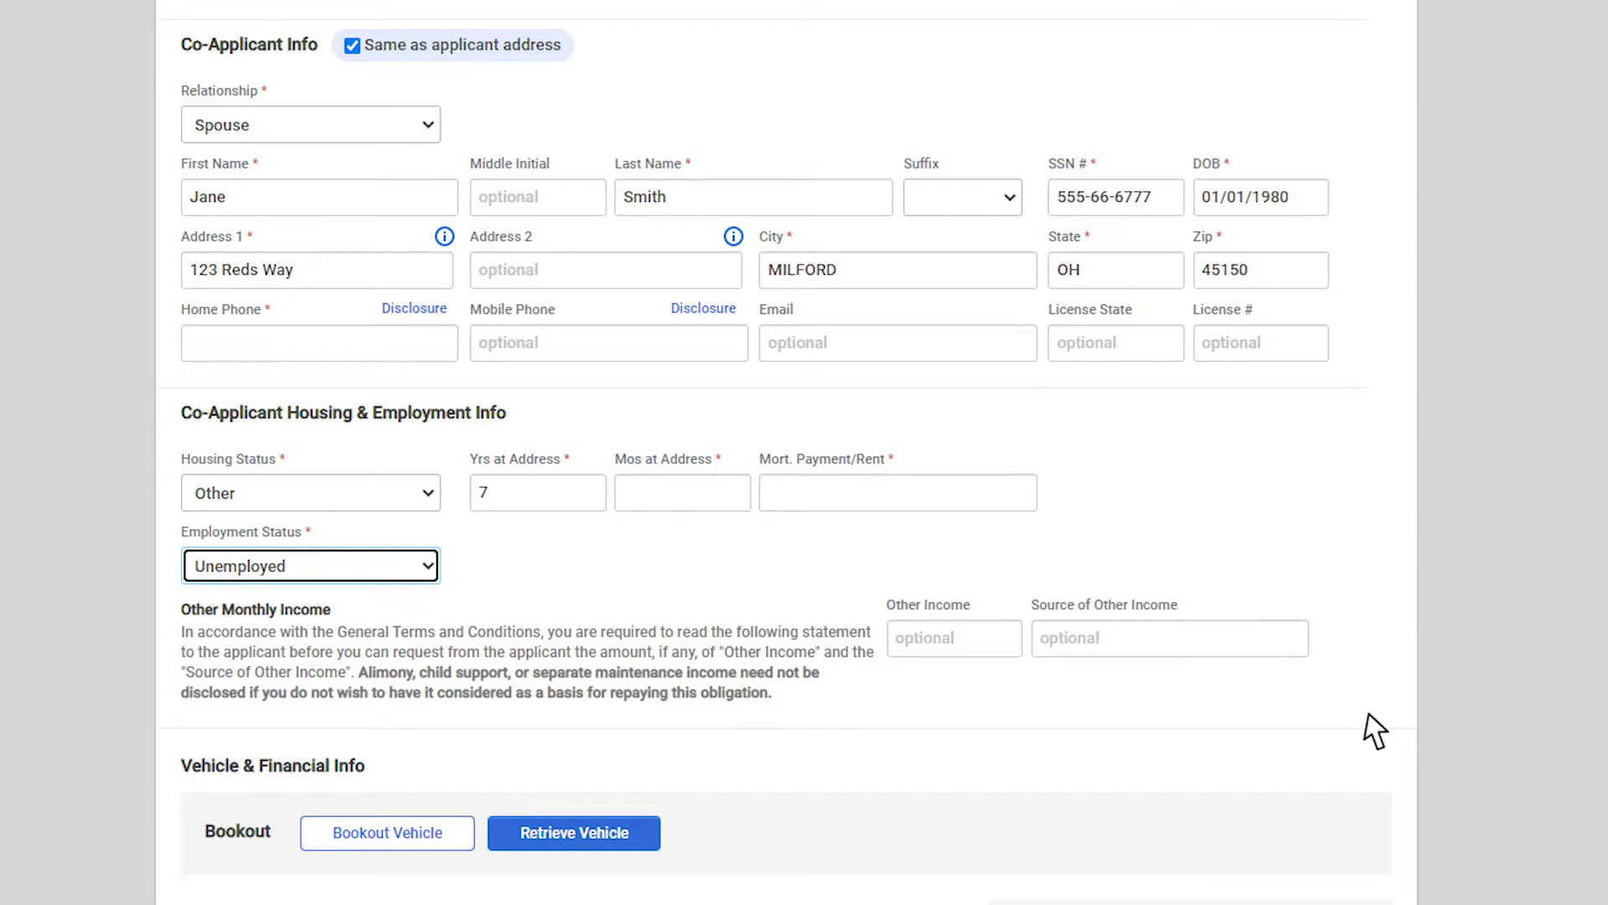
pyautogui.scroll(-2, 1374, 730)
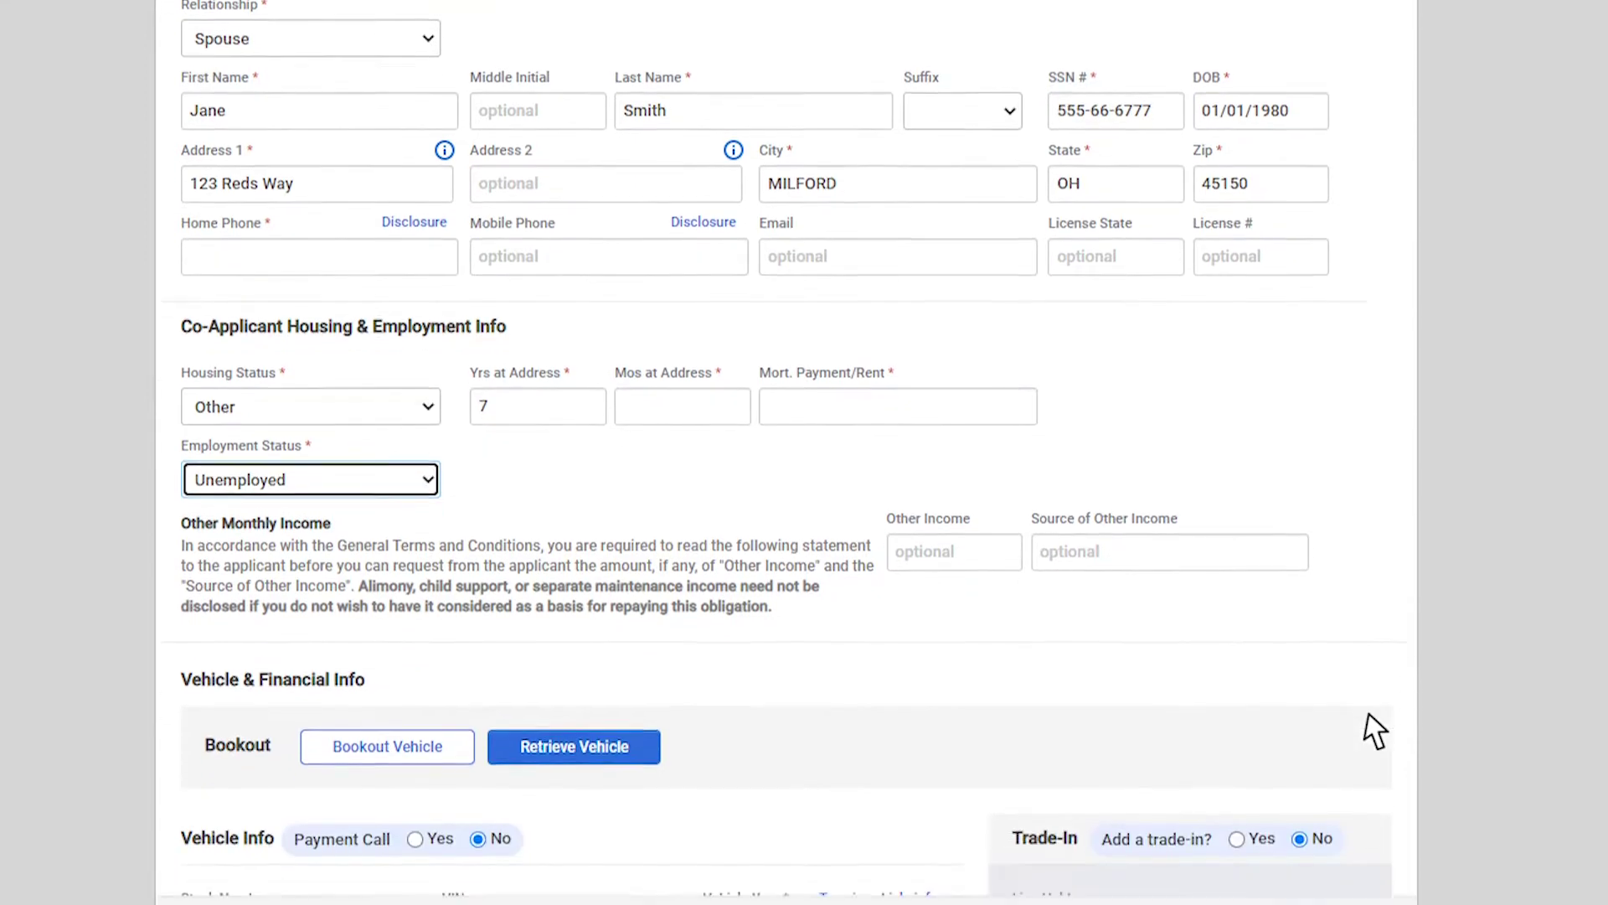
# Step: Continue to lenders, select DTCreditConnectionLender, and submit the joint application
pyautogui.click(1278, 869)
pyautogui.click(728, 563)
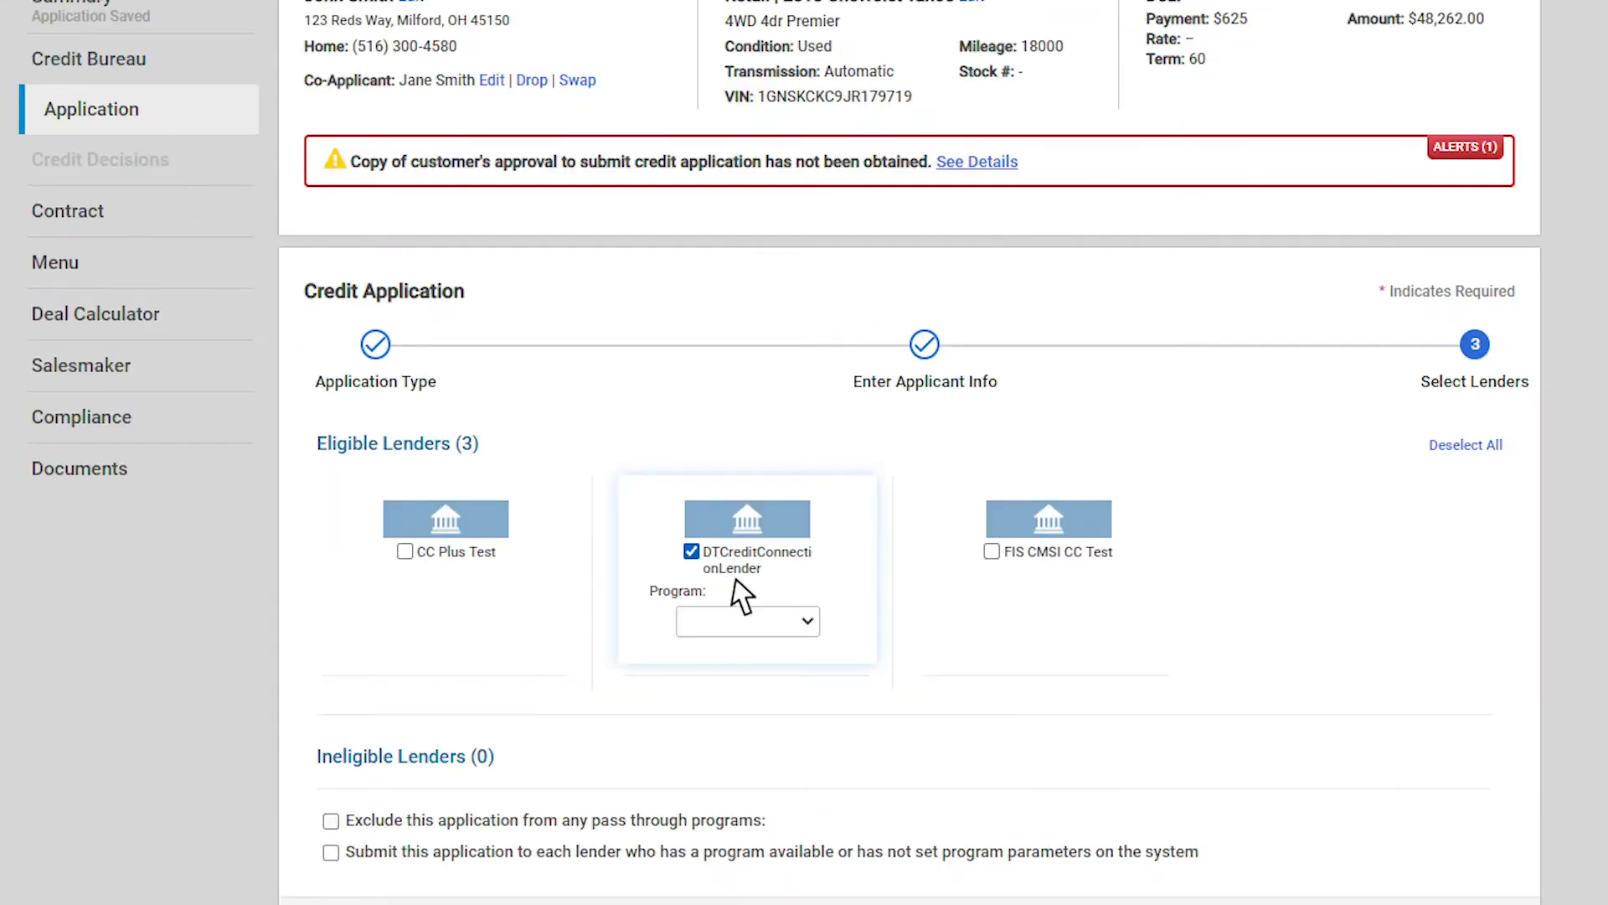
pyautogui.scroll(-1, 922, 681)
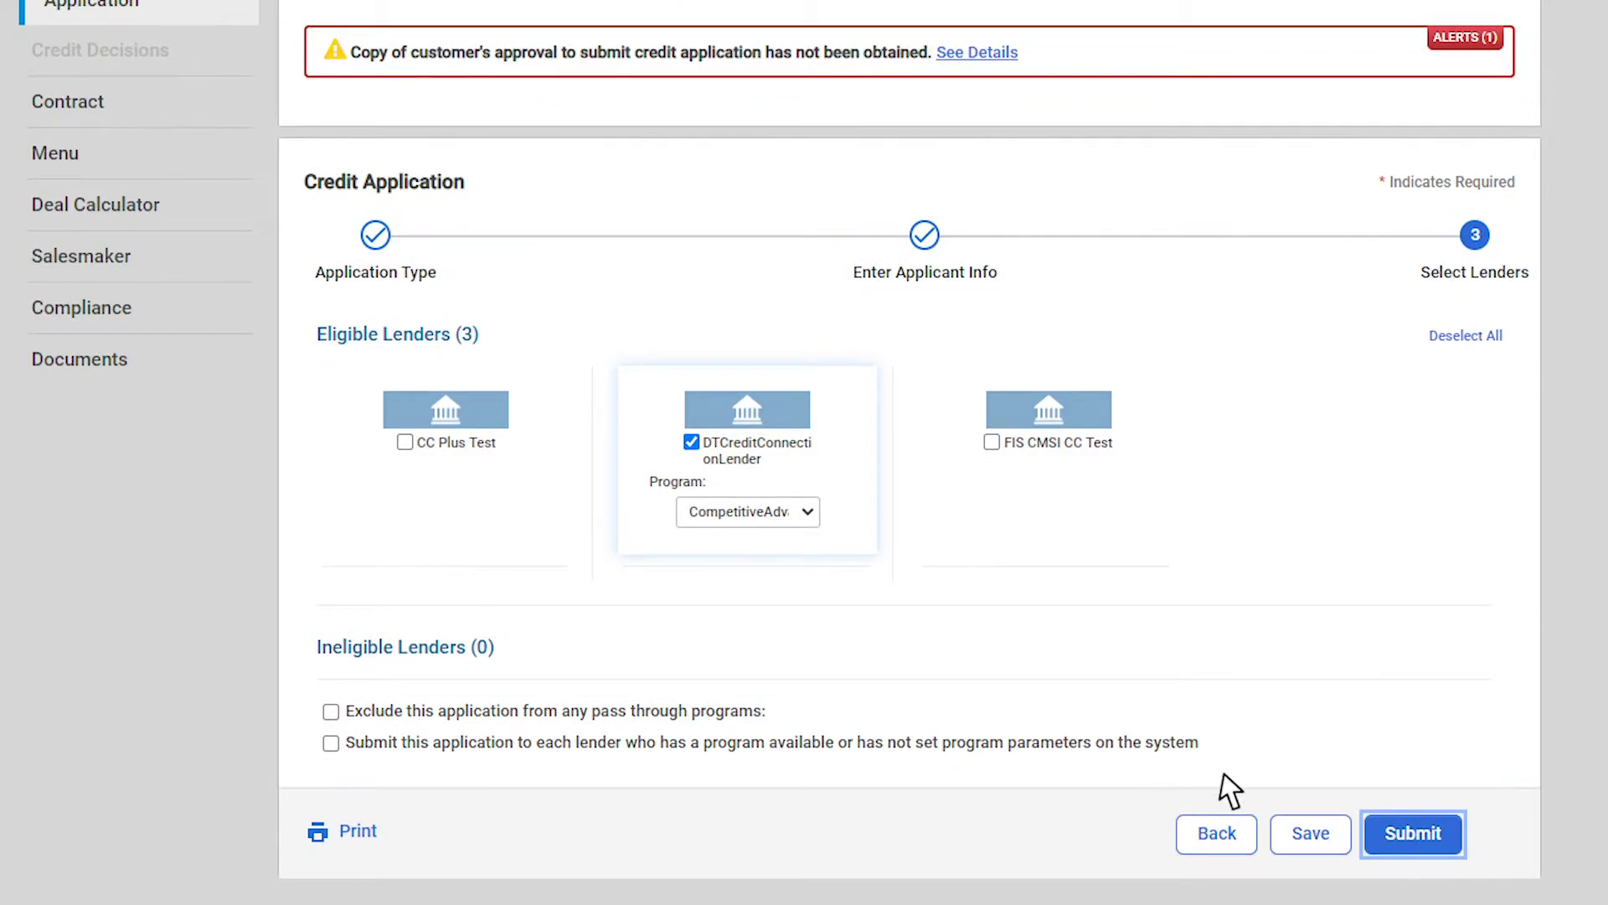
pyautogui.click(1414, 853)
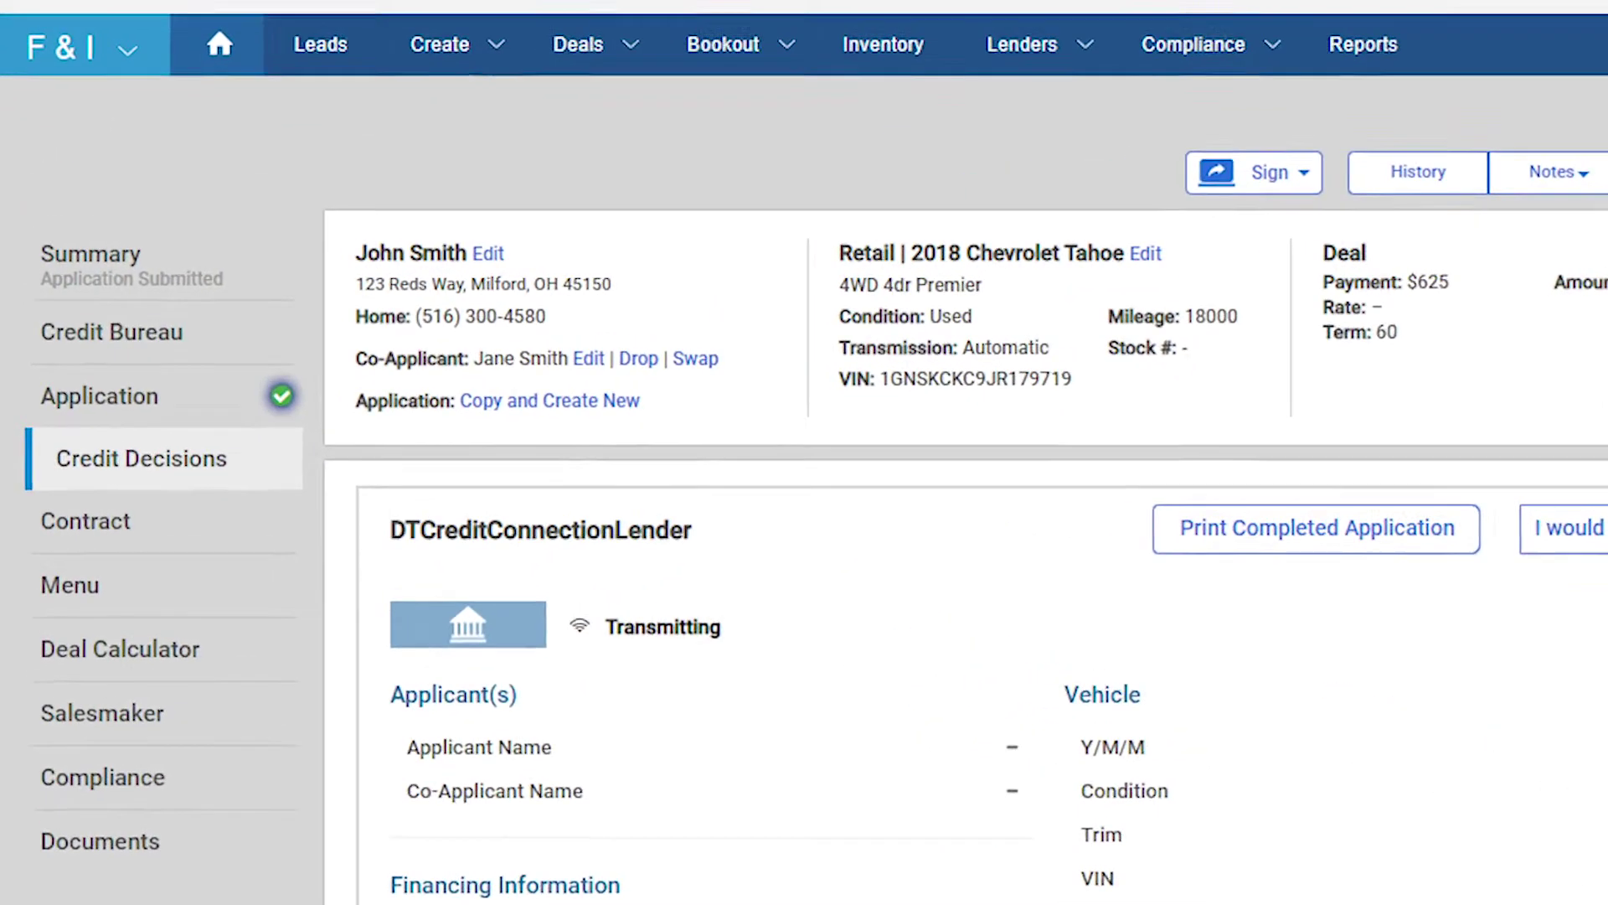